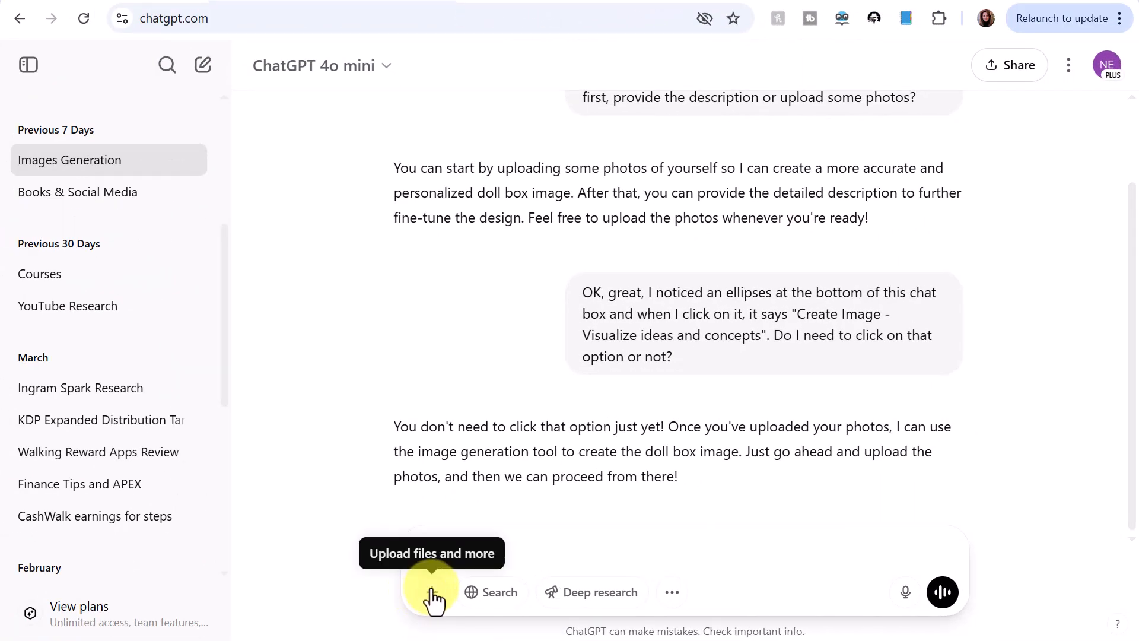
Upload the first two headshots and Dreamwave-Photo.png from the Images for ChatGPT image folder and send them in the chat.
{"action": "left_click", "coordinate": [432, 592]}
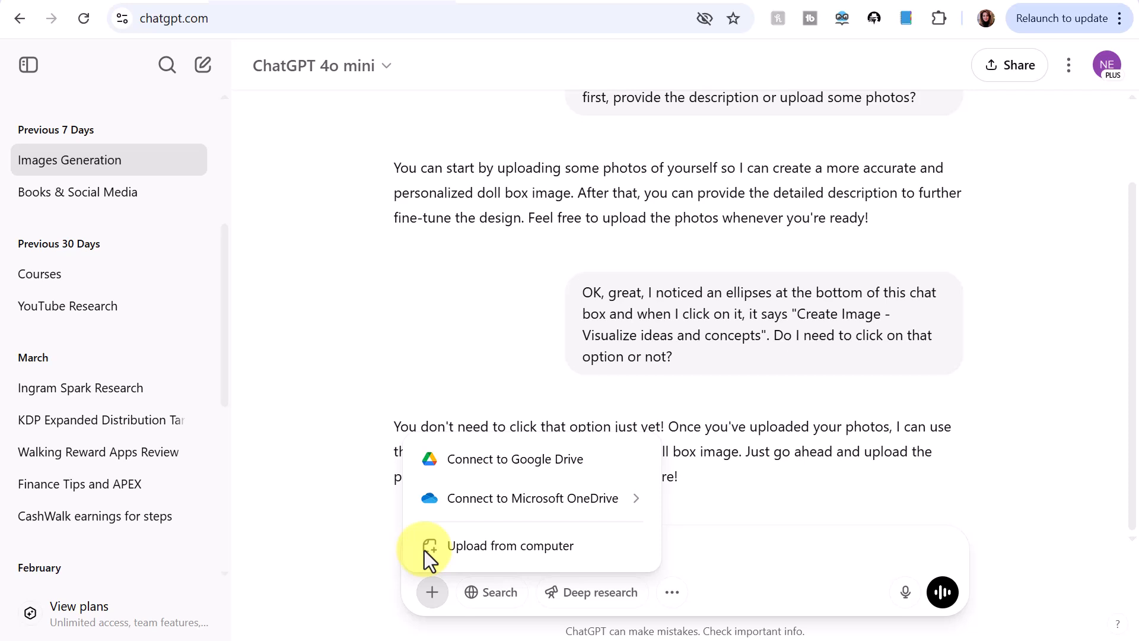
{"action": "left_click", "coordinate": [546, 552]}
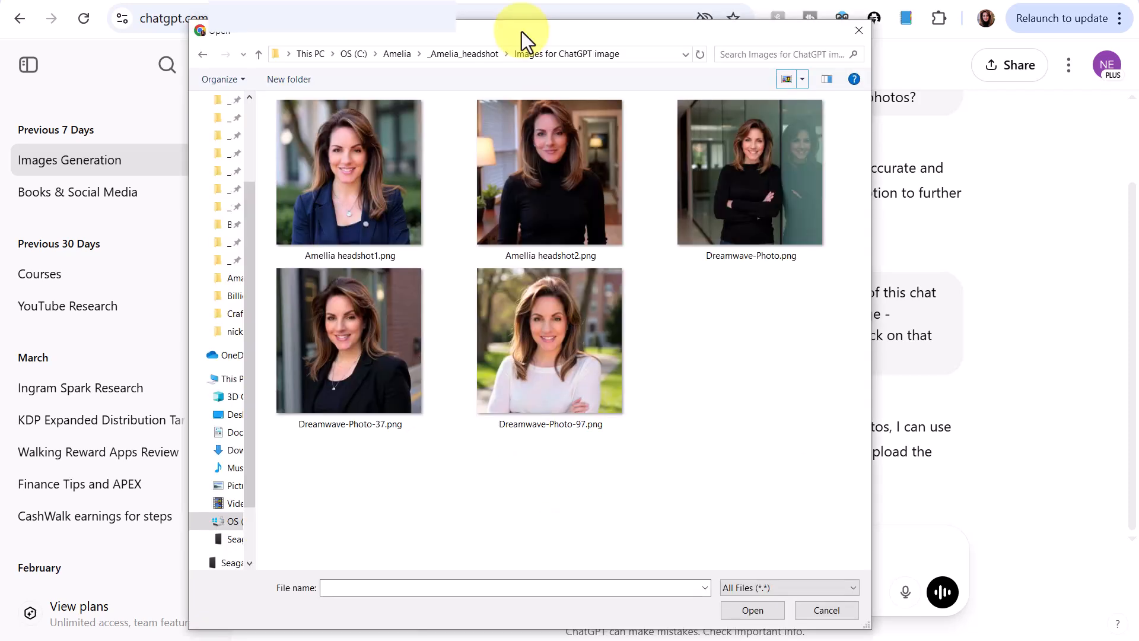
{"action": "left_click", "coordinate": [357, 182]}
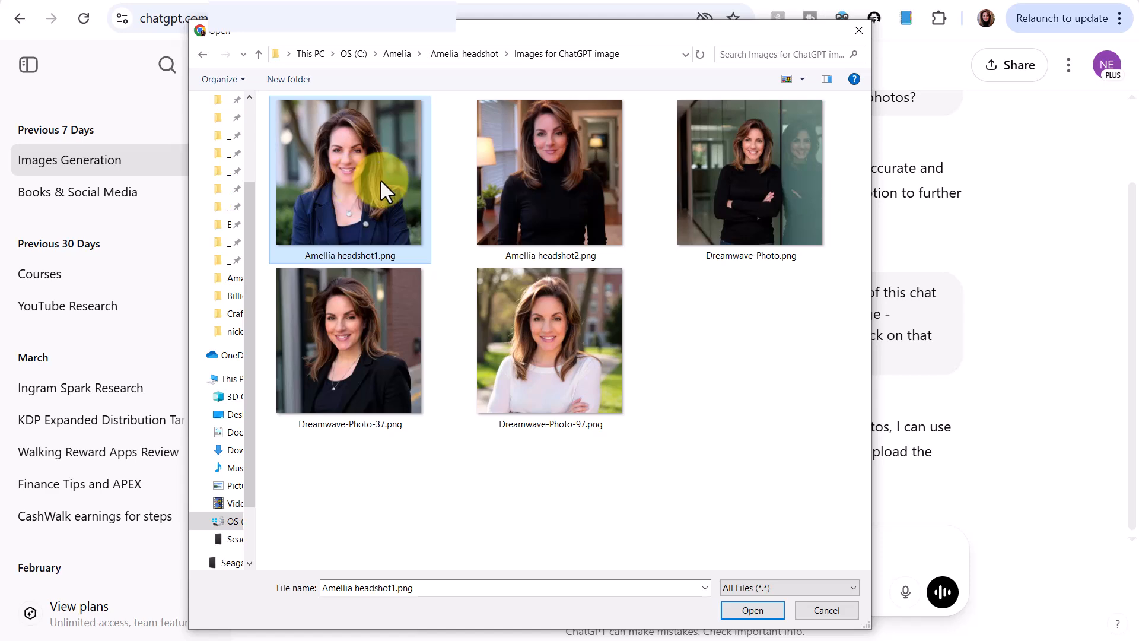
{"action": "left_click", "coordinate": [543, 183], "text": "ctrl"}
{"action": "left_click", "coordinate": [713, 191], "text": "ctrl"}
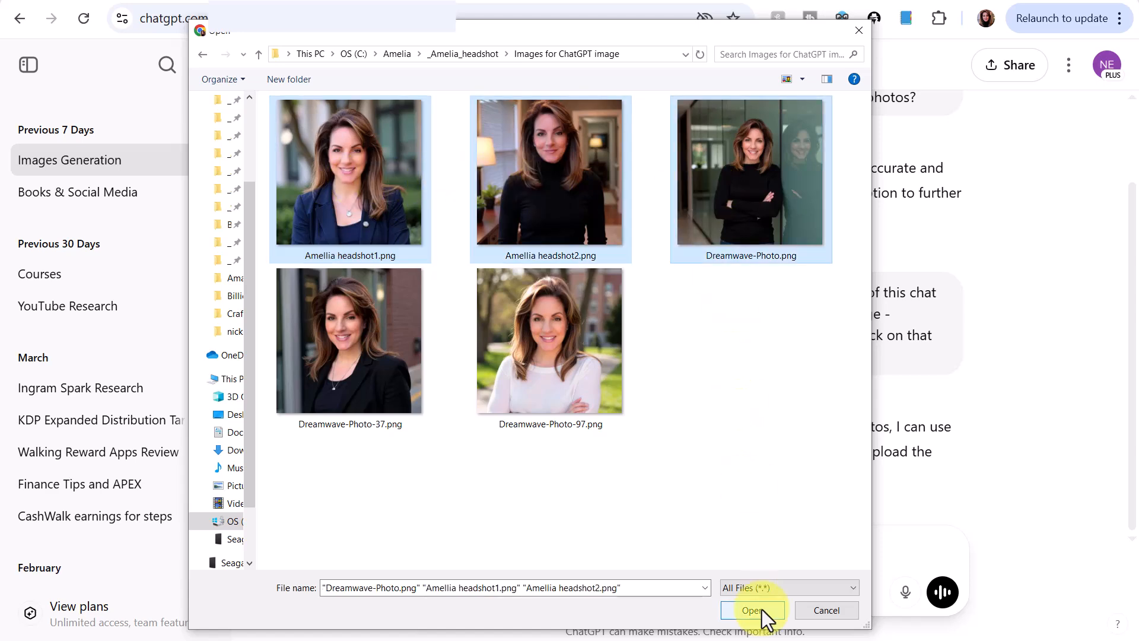
{"action": "left_click", "coordinate": [762, 610]}
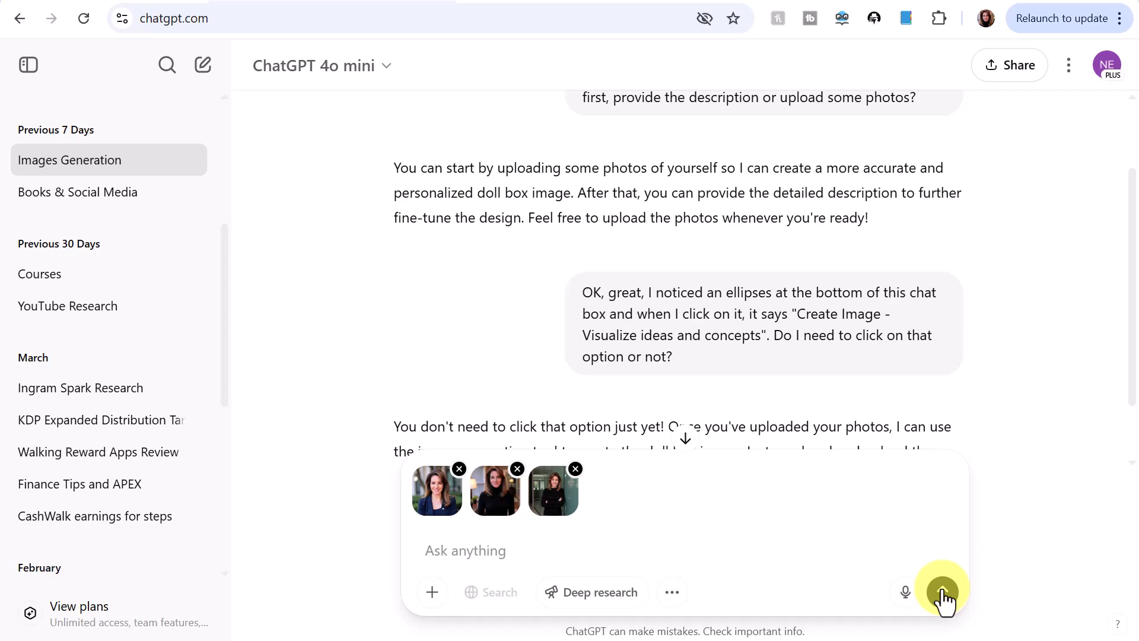
{"action": "left_click", "coordinate": [943, 592]}
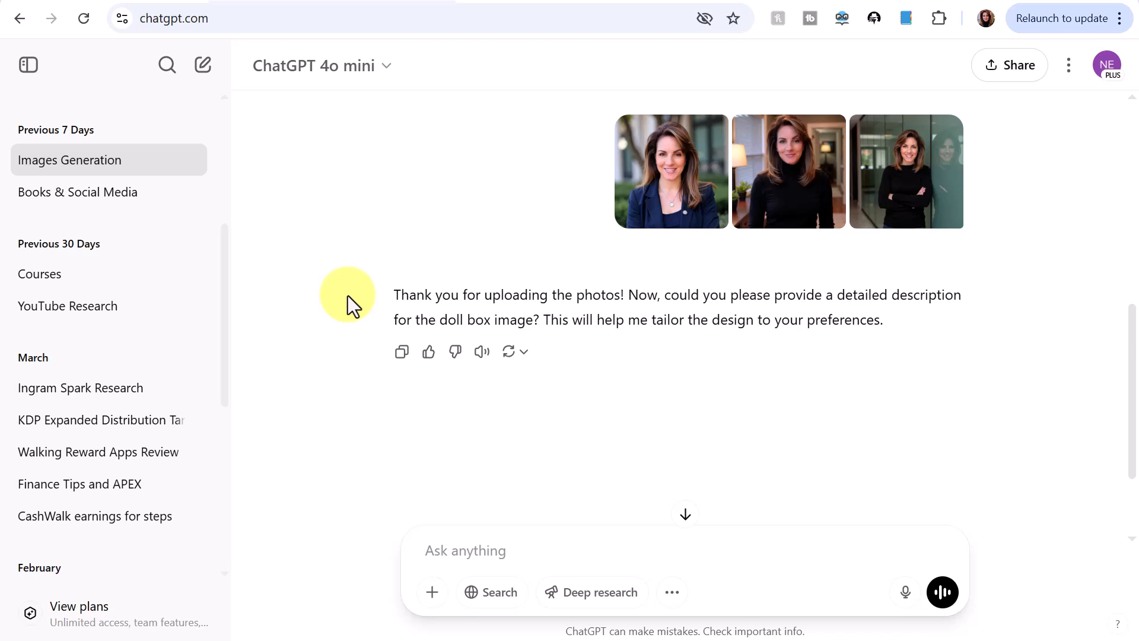
Send the description of a hyper-realistic doll box: navy-suited author, light pink and white Barbie-style packaging, tag line "Create. Publish. Earn." and mini accessories.
{"action": "left_click", "coordinate": [505, 543]}
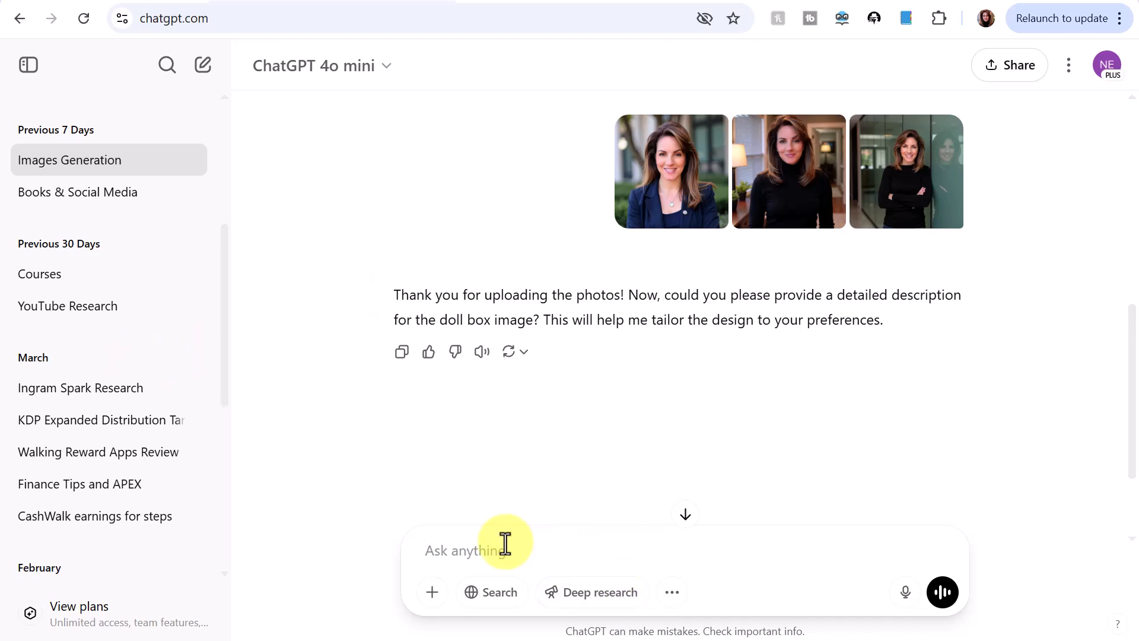
{"action": "key", "text": "ctrl+v"}
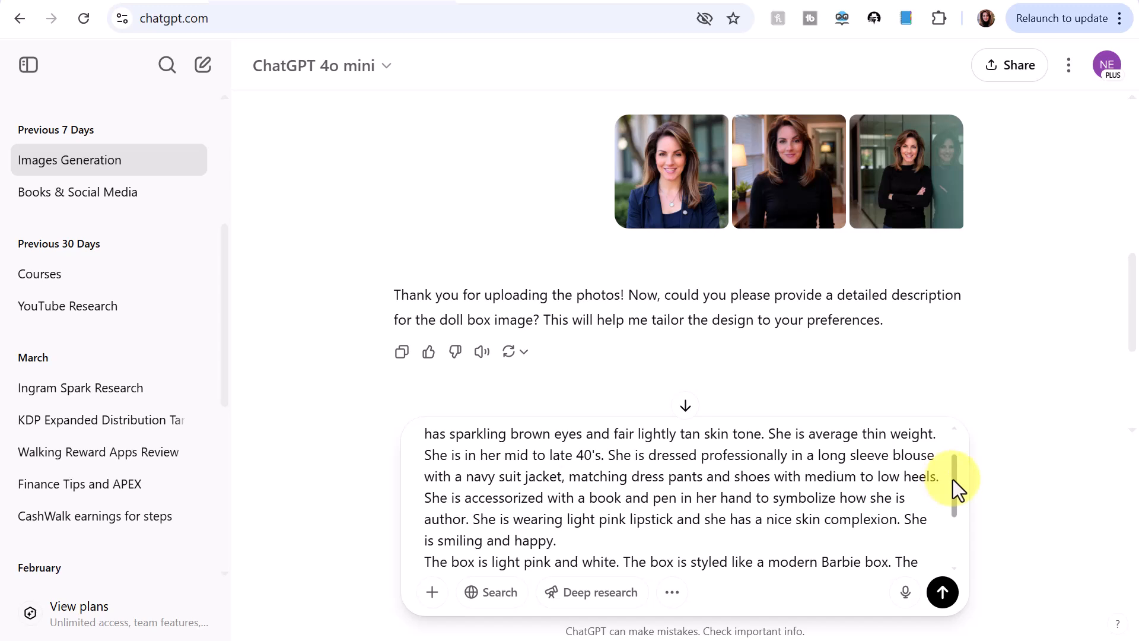
{"action": "left_click_drag", "start_coordinate": [953, 480], "coordinate": [957, 436]}
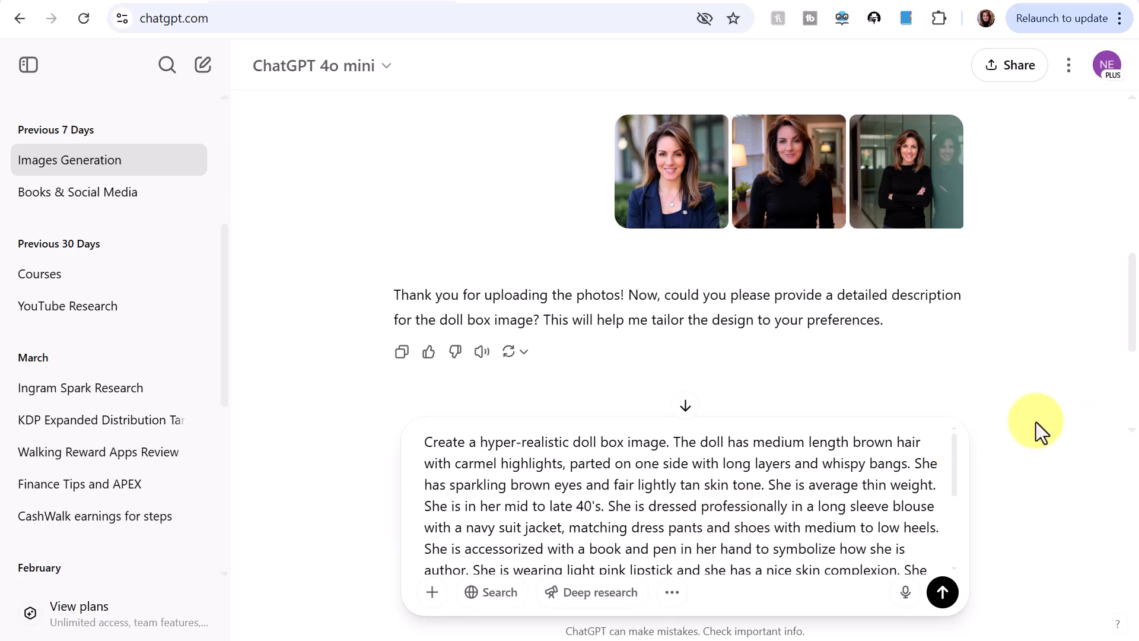
{"action": "left_click_drag", "start_coordinate": [955, 442], "coordinate": [958, 480]}
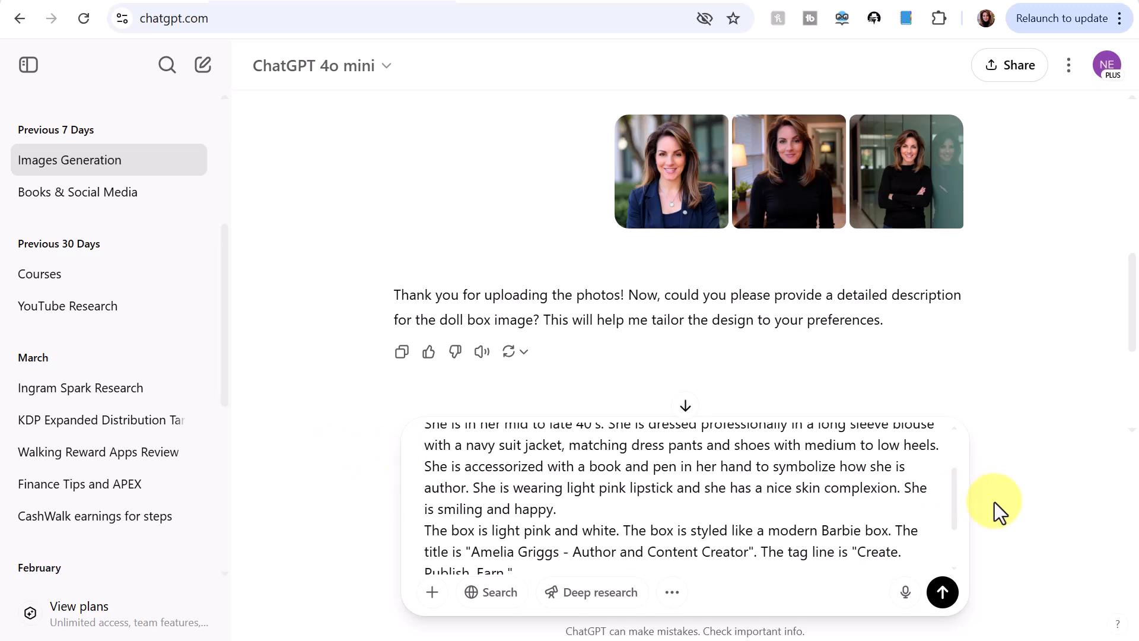
{"action": "scroll", "coordinate": [521, 490], "scroll_direction": "down", "scroll_amount": 1}
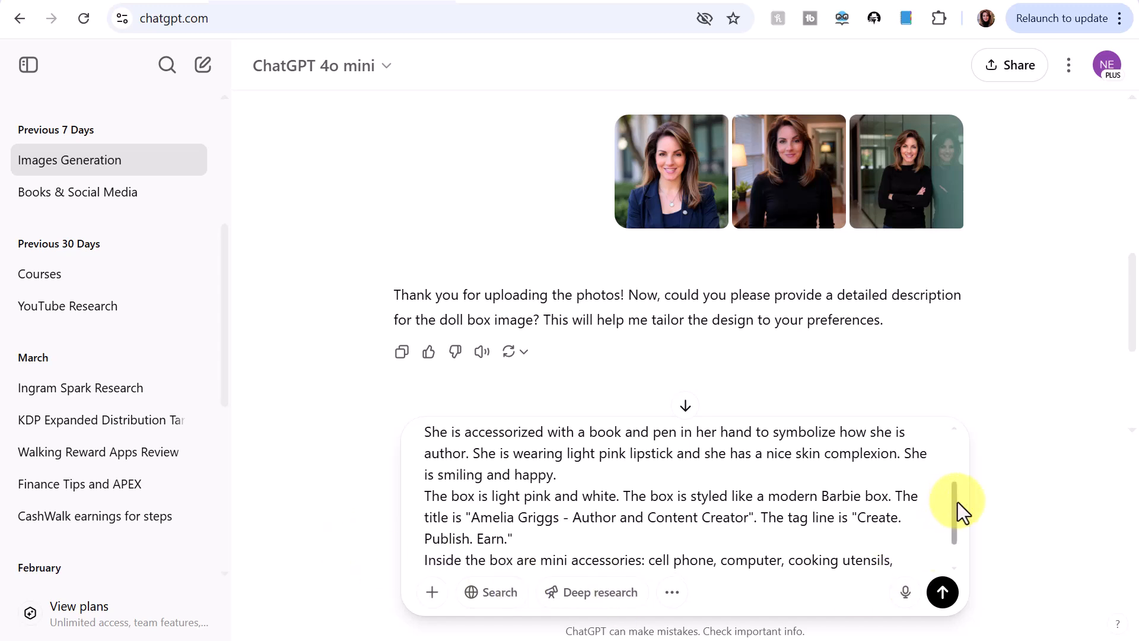
{"action": "scroll", "coordinate": [958, 502], "scroll_direction": "down", "scroll_amount": 1}
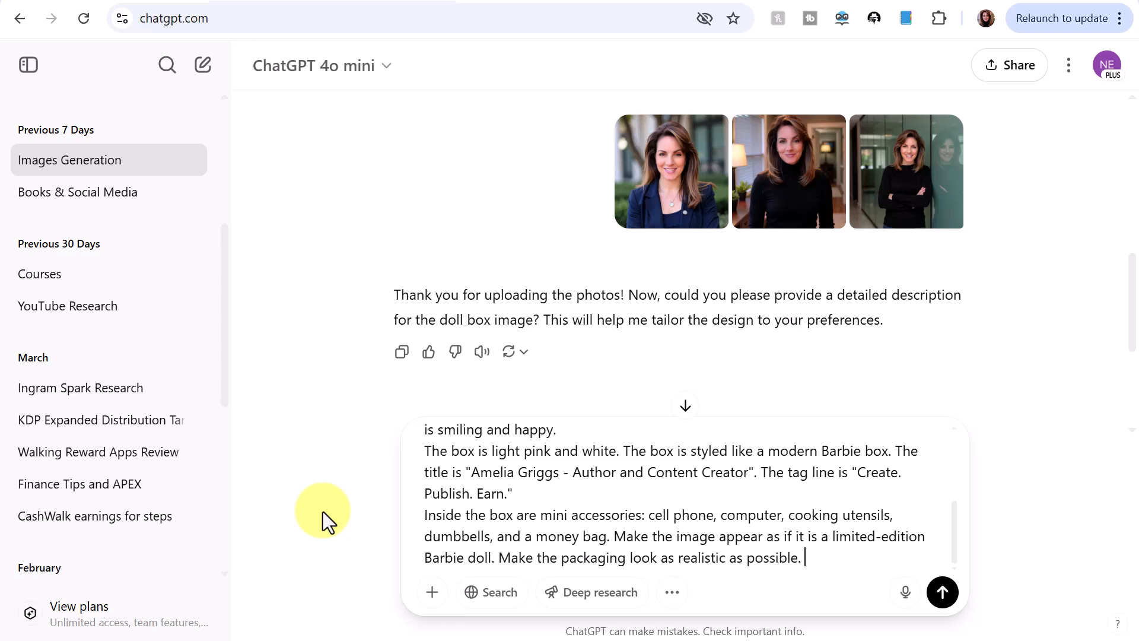
{"action": "left_click", "coordinate": [943, 592]}
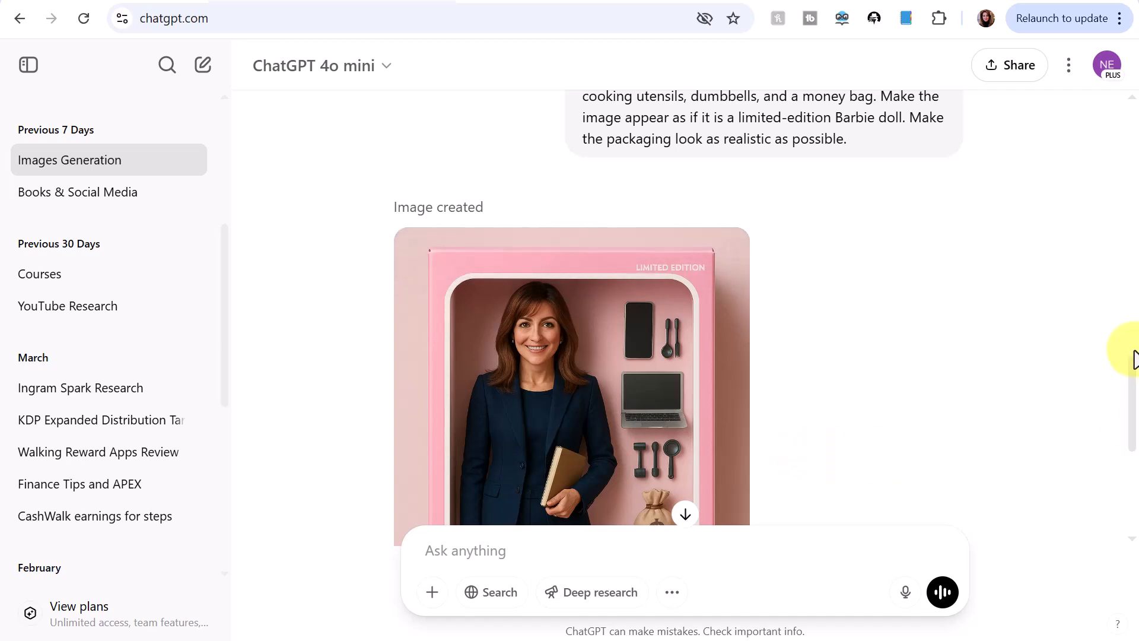
{"action": "left_click_drag", "start_coordinate": [1131, 359], "coordinate": [1131, 411]}
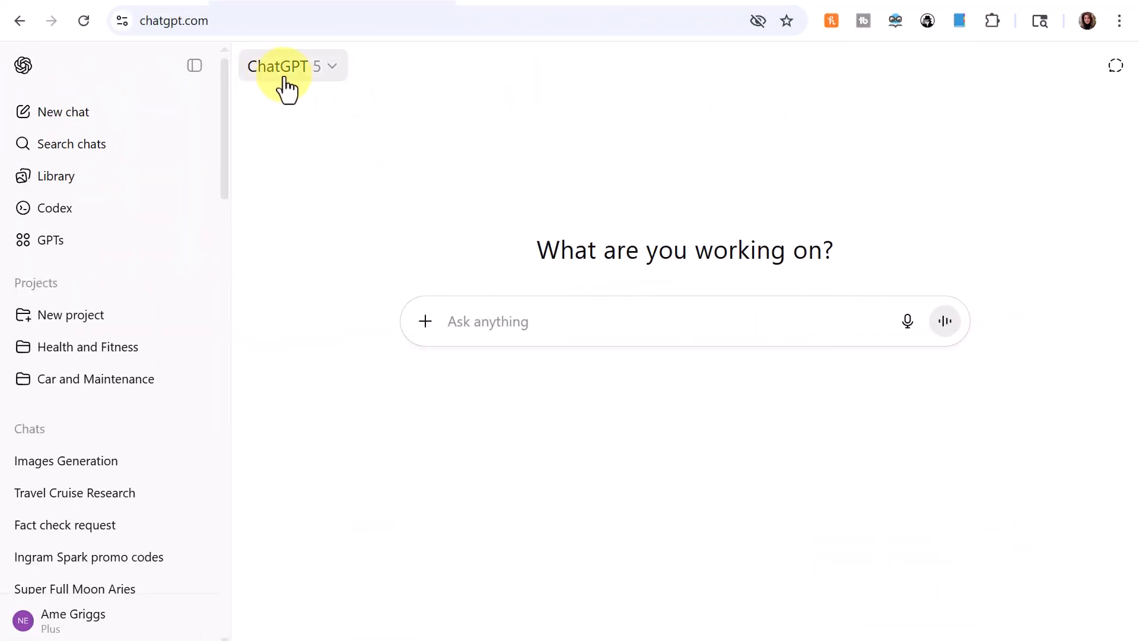
{"action": "left_click", "coordinate": [330, 70]}
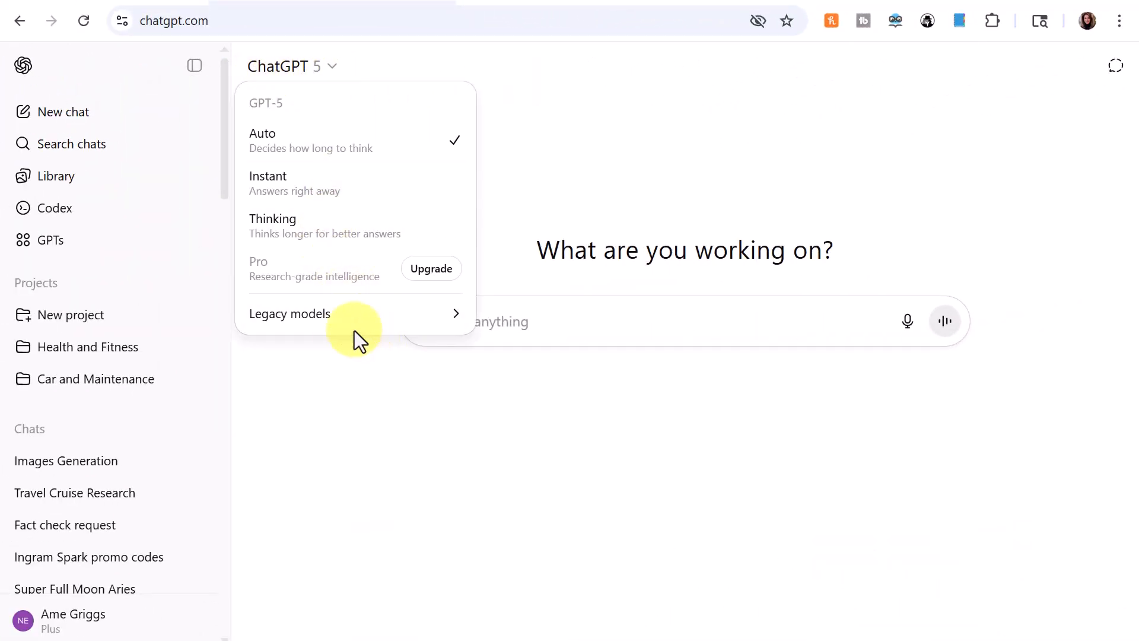
{"action": "mouse_move", "coordinate": [311, 320]}
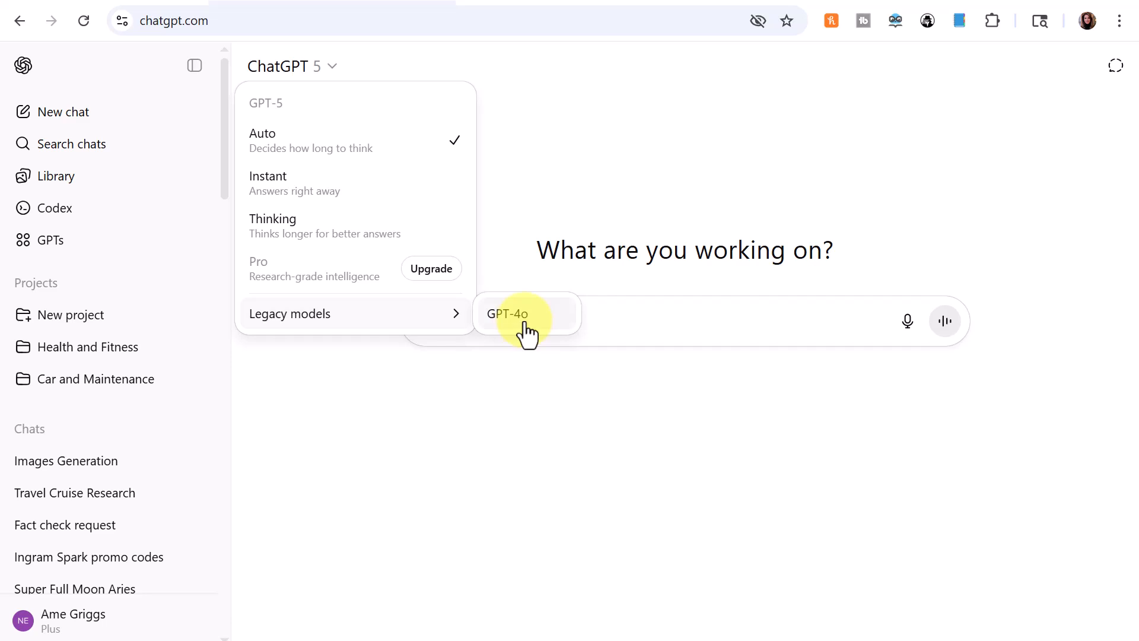
{"action": "left_click", "coordinate": [406, 363]}
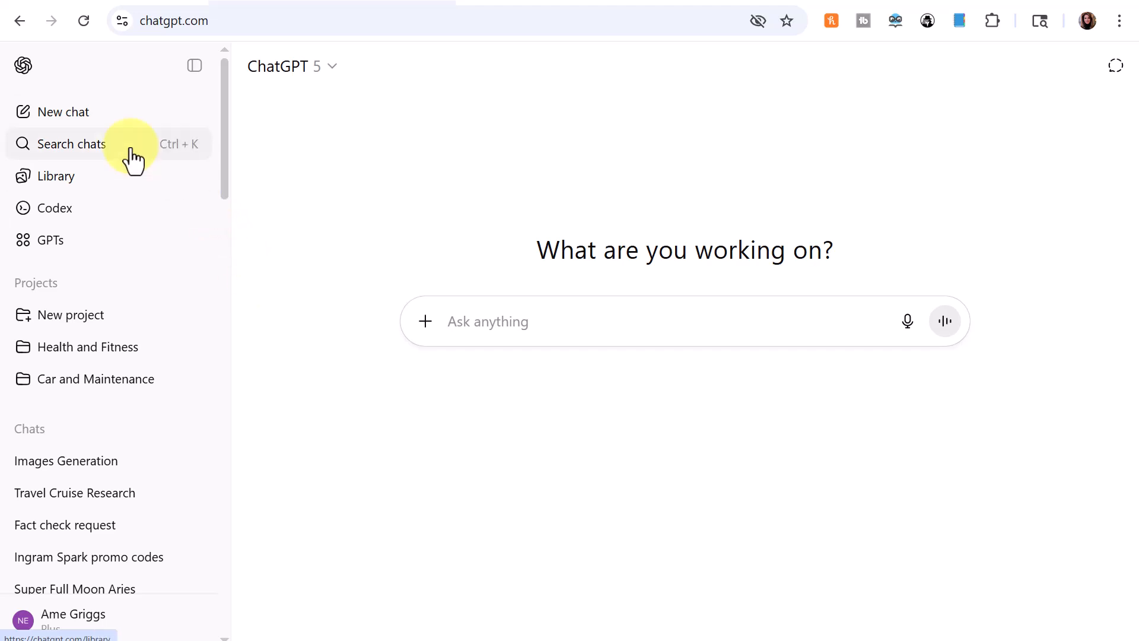
Send the doll box prompt with phone, computer, pink Michael Kohr's bag and dollar sign accessories, attaching the navy-jacket headshot from the favorites 5 STAR folder.
{"action": "left_click", "coordinate": [513, 322]}
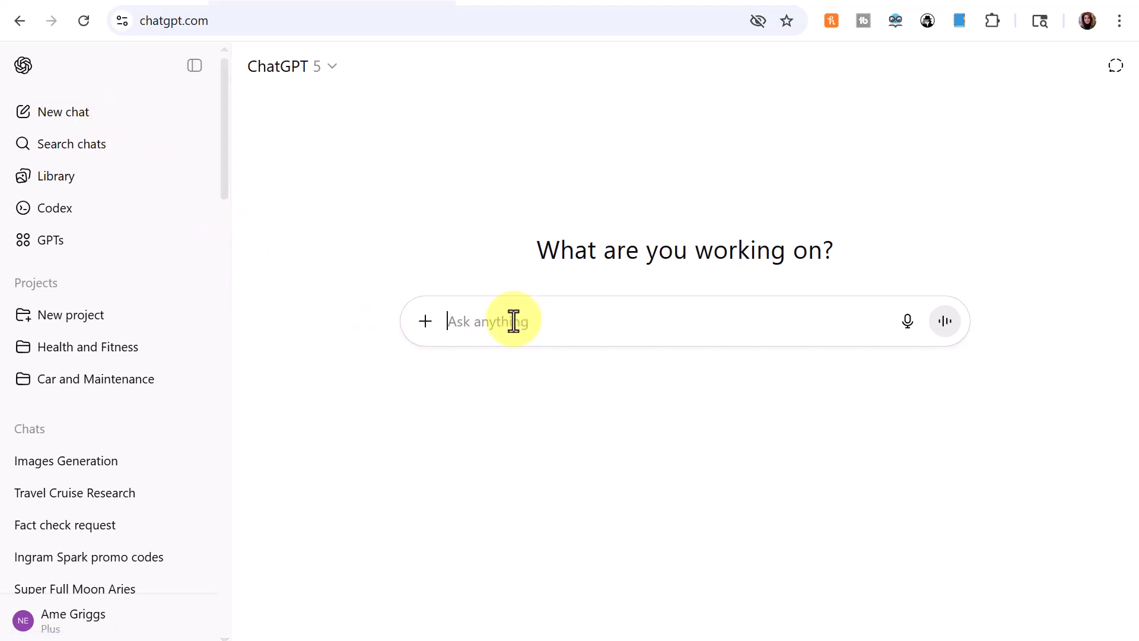
{"action": "key", "text": "ctrl+v"}
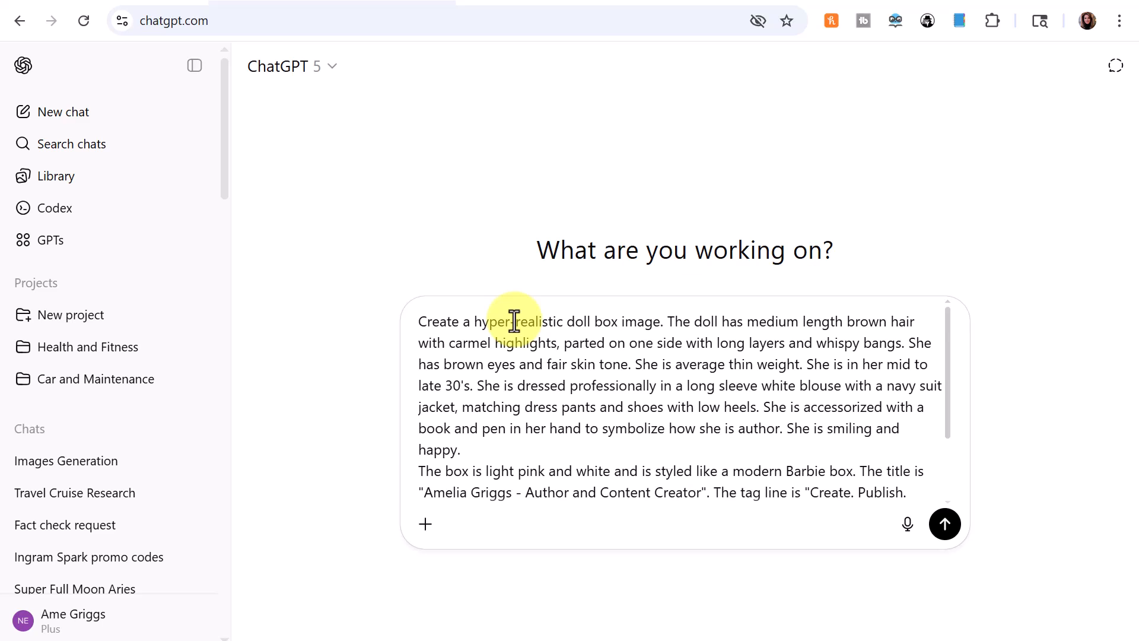
{"action": "left_click", "coordinate": [426, 526]}
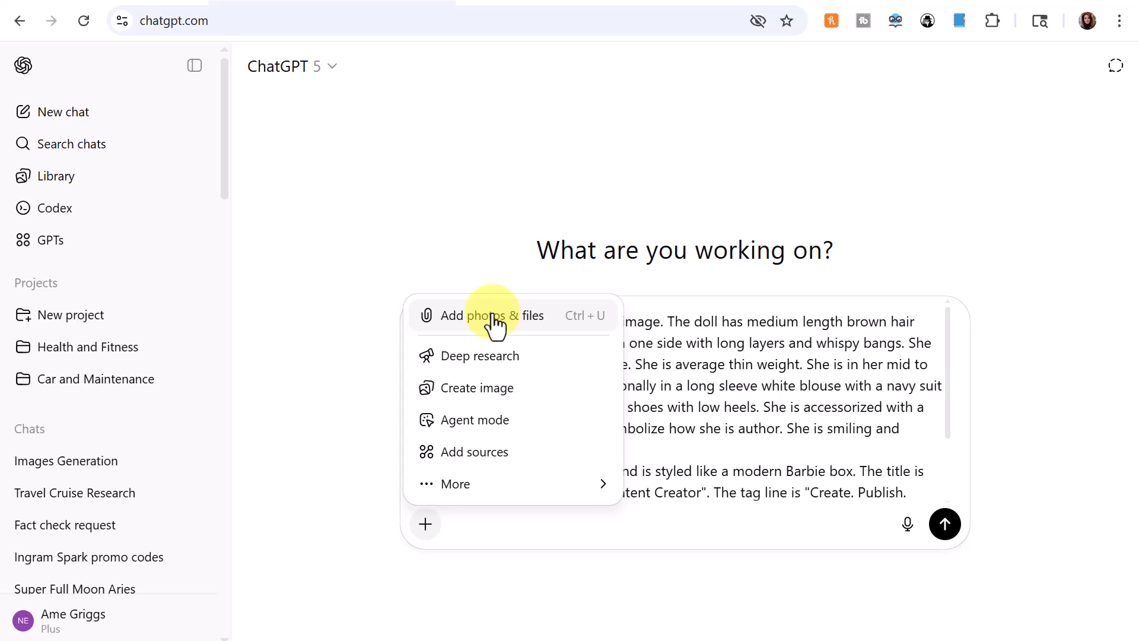
{"action": "left_click", "coordinate": [575, 316]}
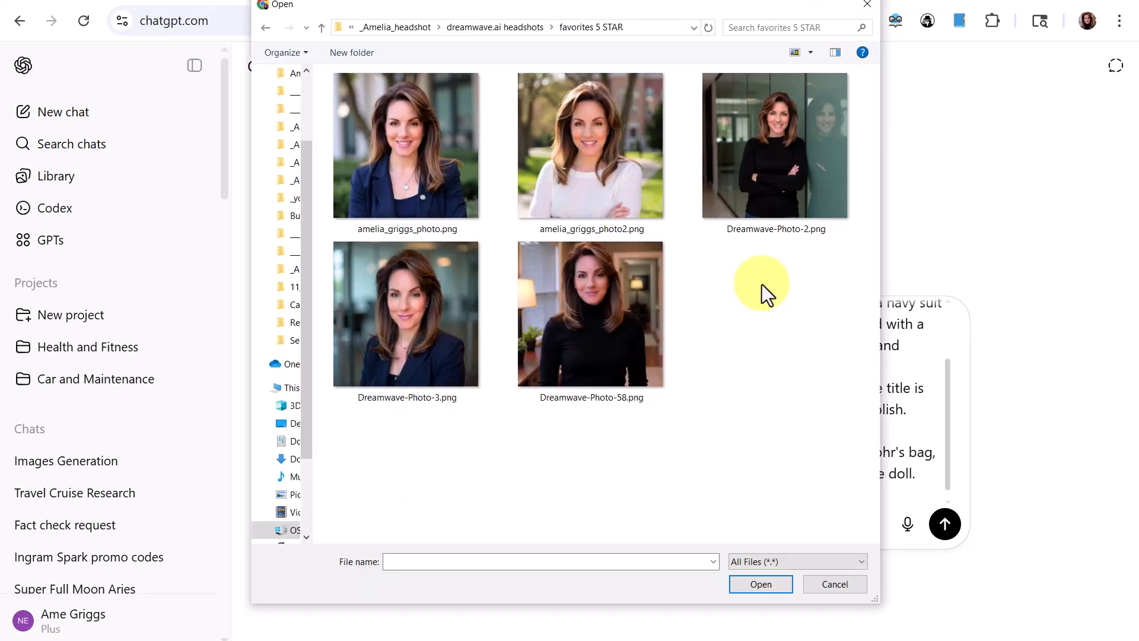
{"action": "left_click", "coordinate": [417, 171]}
{"action": "left_click", "coordinate": [772, 585]}
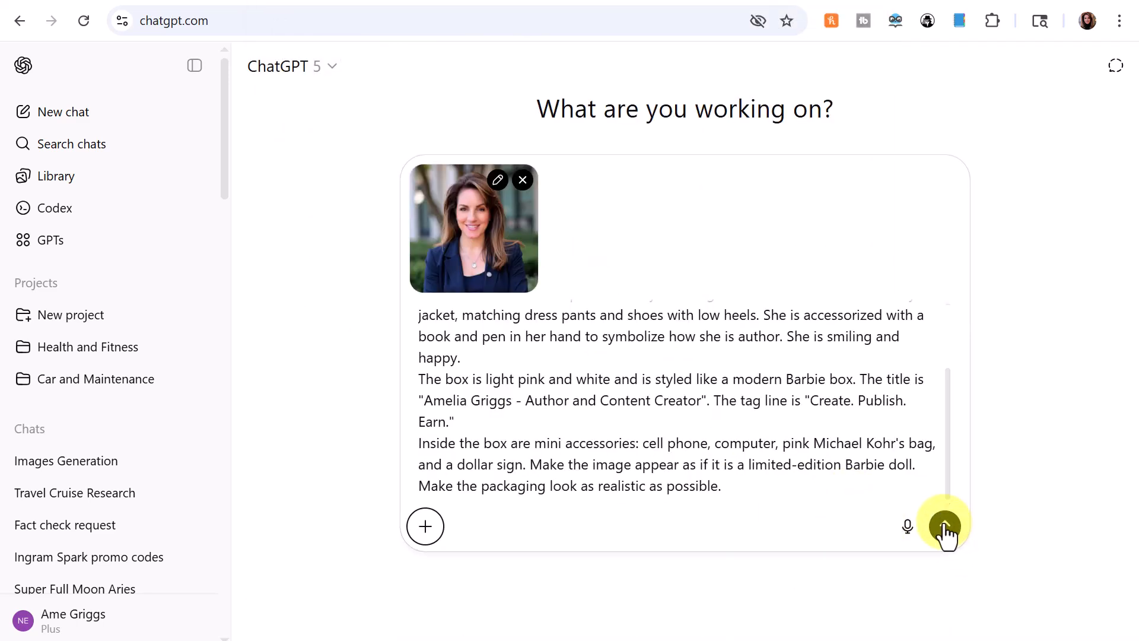
{"action": "left_click", "coordinate": [945, 527]}
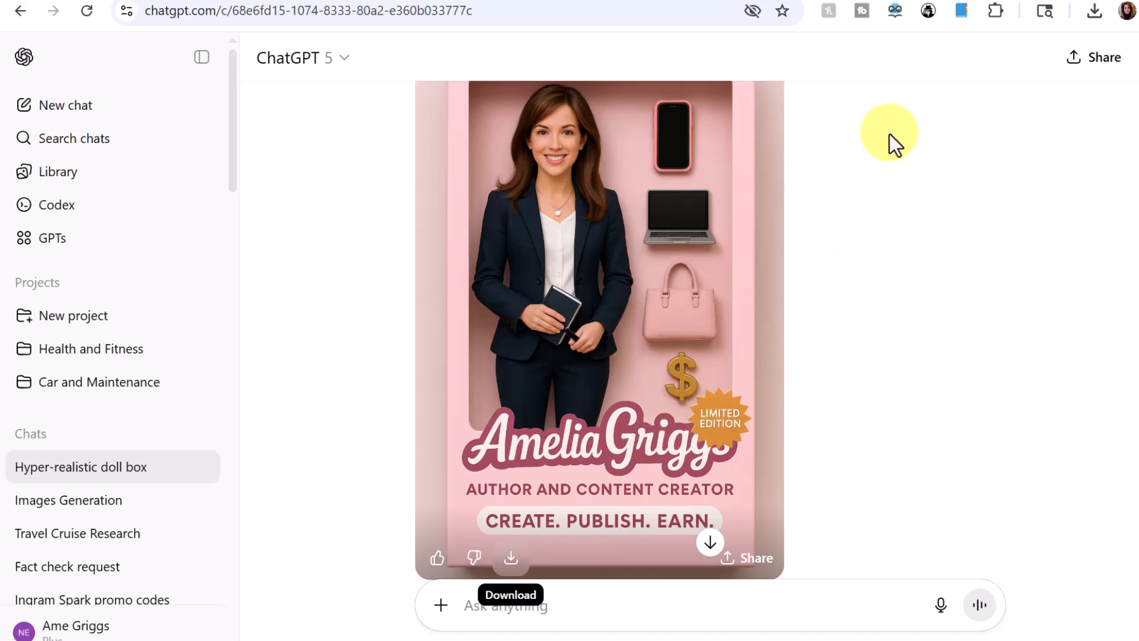
Compare the earlier doll box image with the revision requesting a moved "LIMITED EDITION" sunburst and a gold wedding band, checking title, accessories and tag line.
{"action": "scroll", "coordinate": [847, 164], "scroll_direction": "down", "scroll_amount": 6}
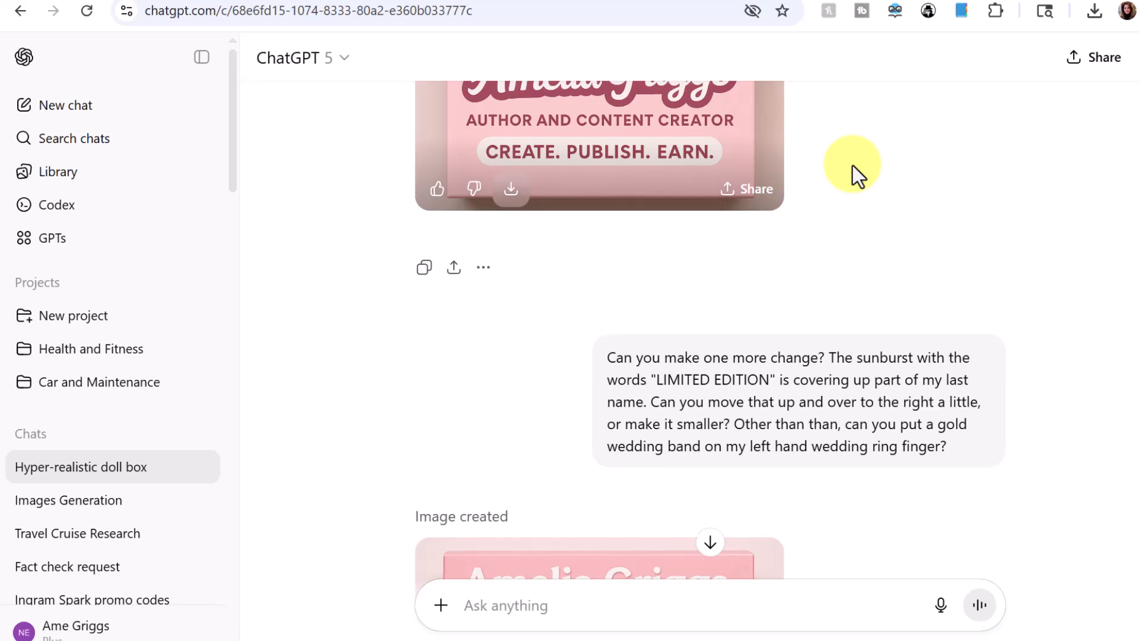
{"action": "scroll", "coordinate": [855, 167], "scroll_direction": "down", "scroll_amount": 2}
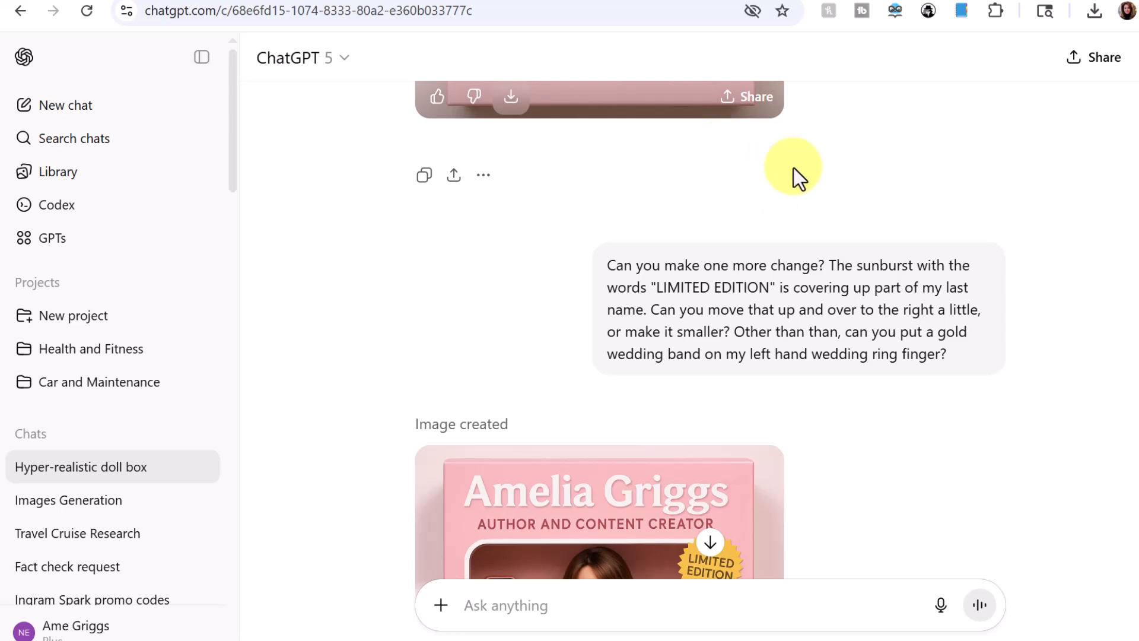
{"action": "scroll", "coordinate": [907, 232], "scroll_direction": "down", "scroll_amount": 5}
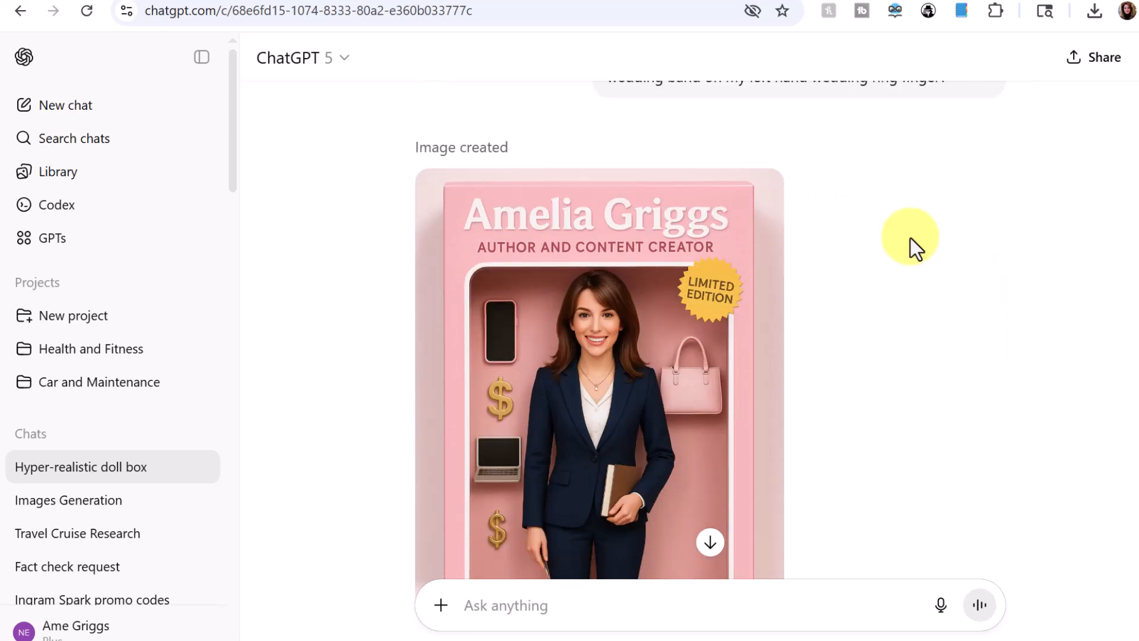
{"action": "scroll", "coordinate": [911, 237], "scroll_direction": "down", "scroll_amount": 2}
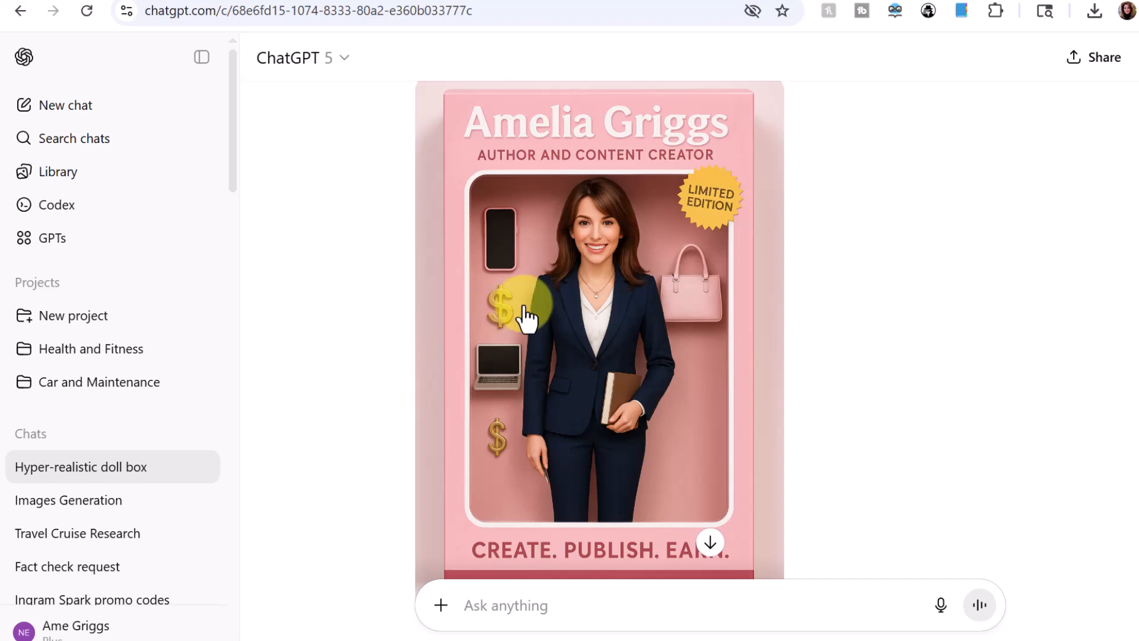
{"action": "scroll", "coordinate": [683, 274], "scroll_direction": "up", "scroll_amount": 10}
{"action": "scroll", "coordinate": [772, 207], "scroll_direction": "up", "scroll_amount": 3}
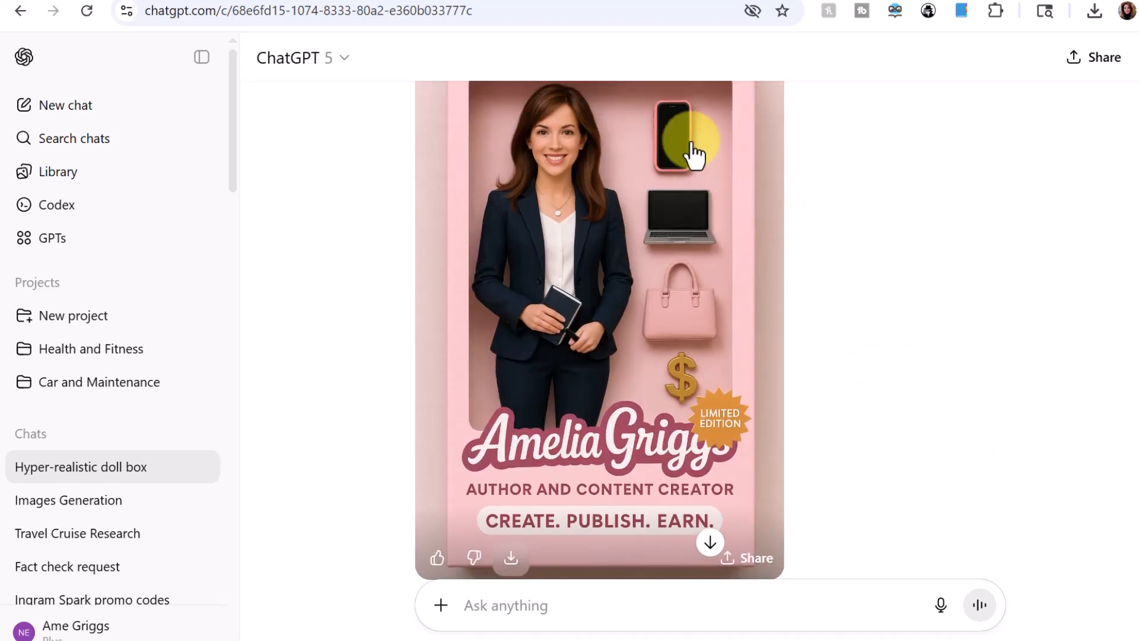
{"action": "scroll", "coordinate": [812, 234], "scroll_direction": "down", "scroll_amount": 8}
{"action": "scroll", "coordinate": [819, 217], "scroll_direction": "down", "scroll_amount": 8}
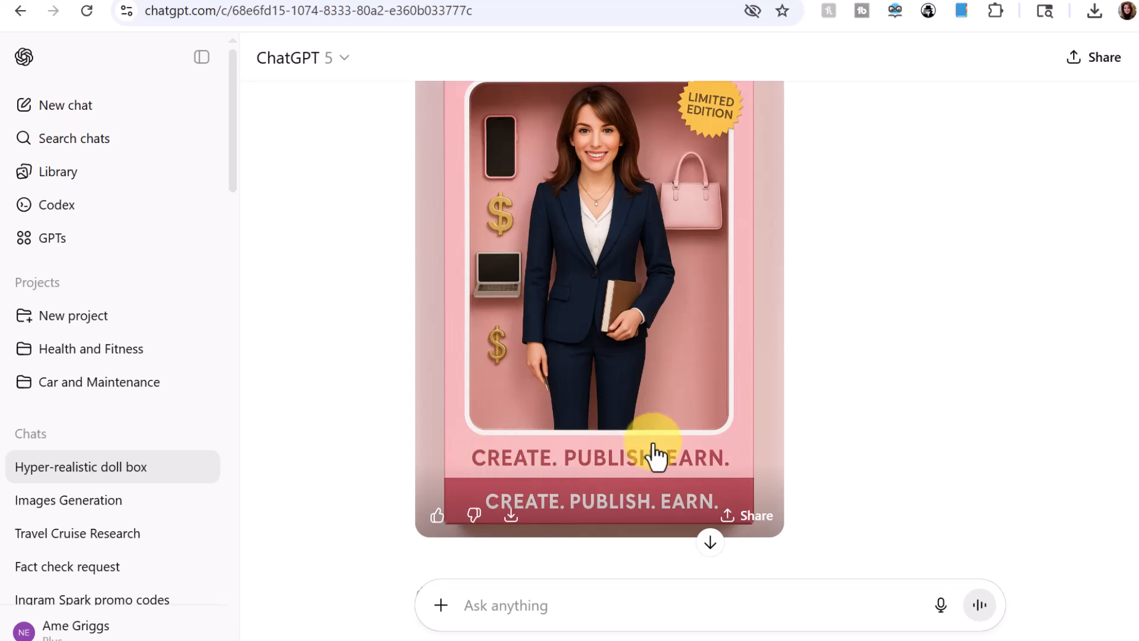
{"action": "scroll", "coordinate": [855, 182], "scroll_direction": "up", "scroll_amount": 2}
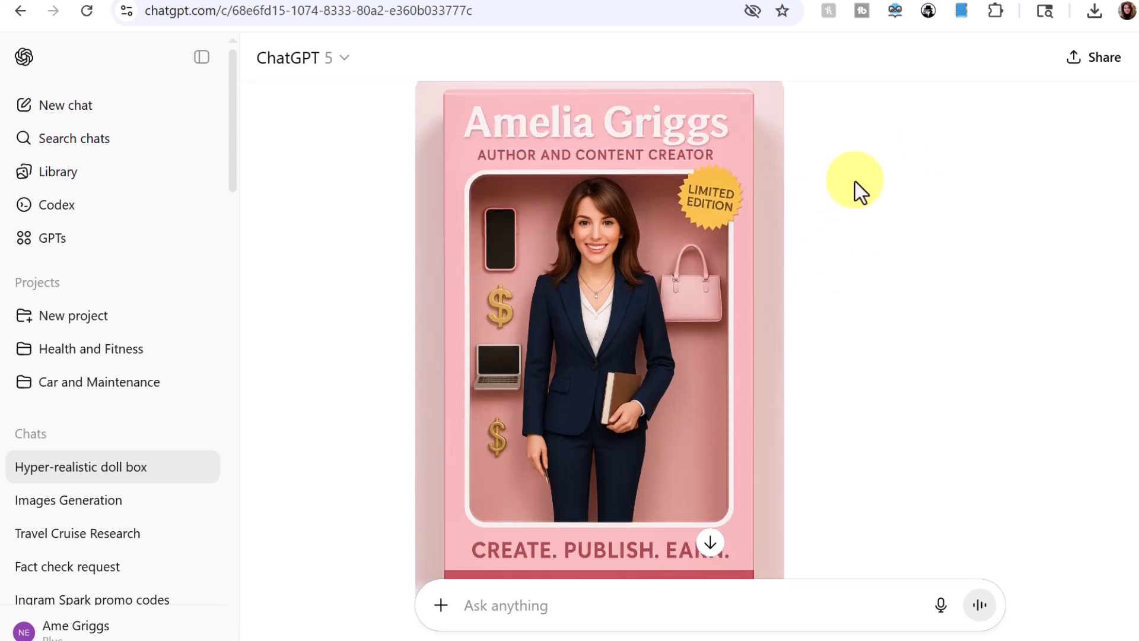
Review the follow-up request for an action figure in casual workout clothes and examine the image generated for it.
{"action": "scroll", "coordinate": [855, 182], "scroll_direction": "down", "scroll_amount": 8}
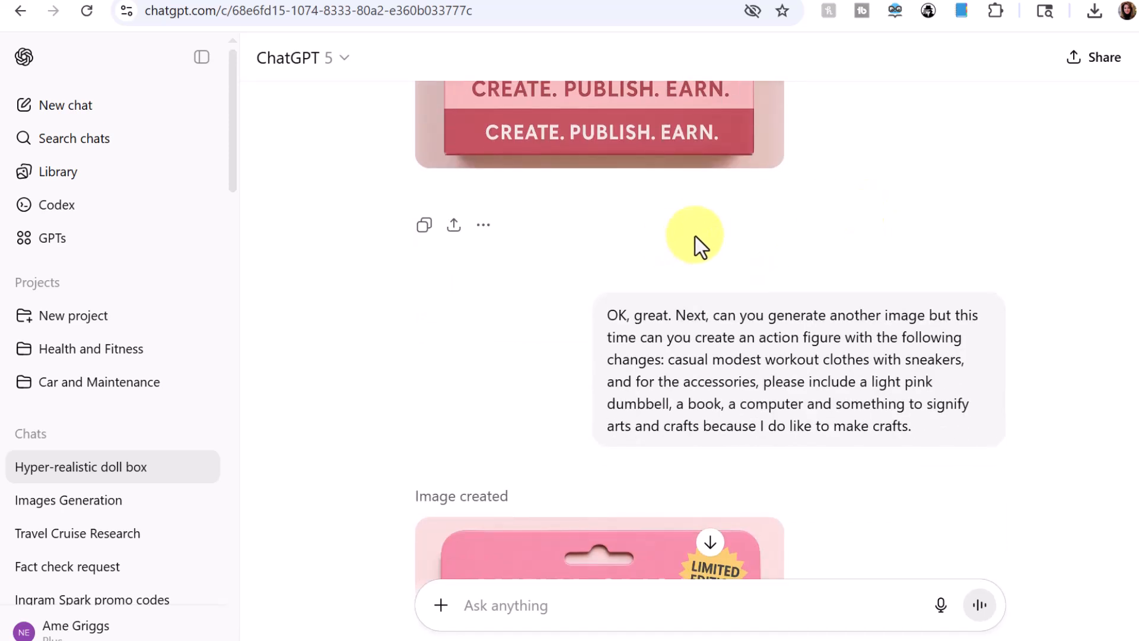
{"action": "scroll", "coordinate": [695, 236], "scroll_direction": "down", "scroll_amount": 2}
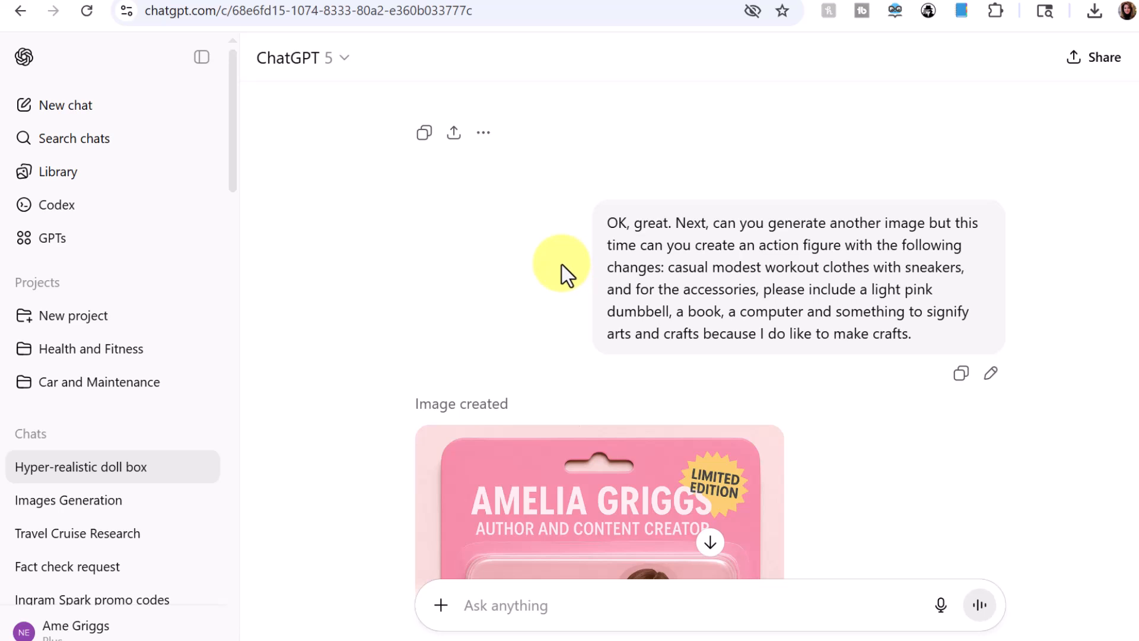
{"action": "scroll", "coordinate": [535, 243], "scroll_direction": "down", "scroll_amount": 2}
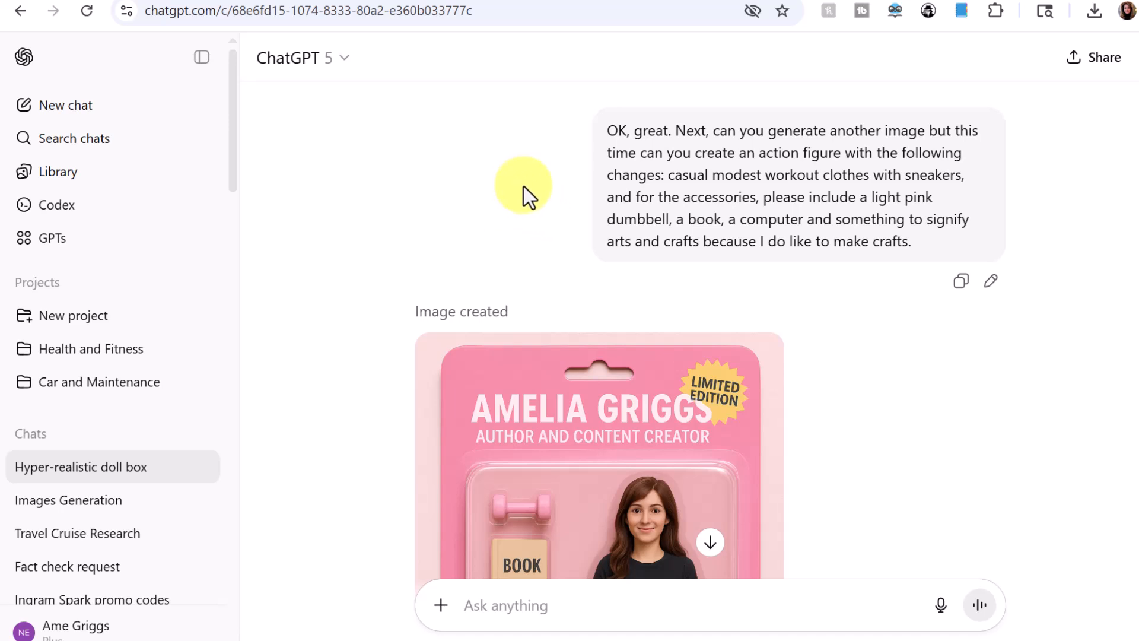
{"action": "scroll", "coordinate": [511, 169], "scroll_direction": "down", "scroll_amount": 3}
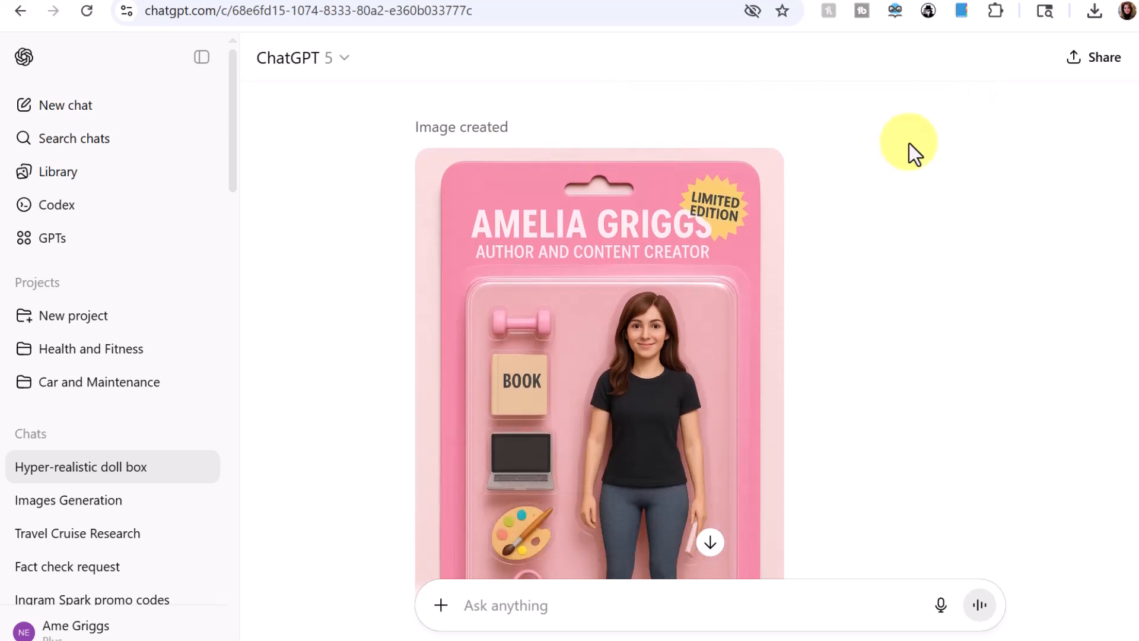
{"action": "scroll", "coordinate": [910, 143], "scroll_direction": "down", "scroll_amount": 1}
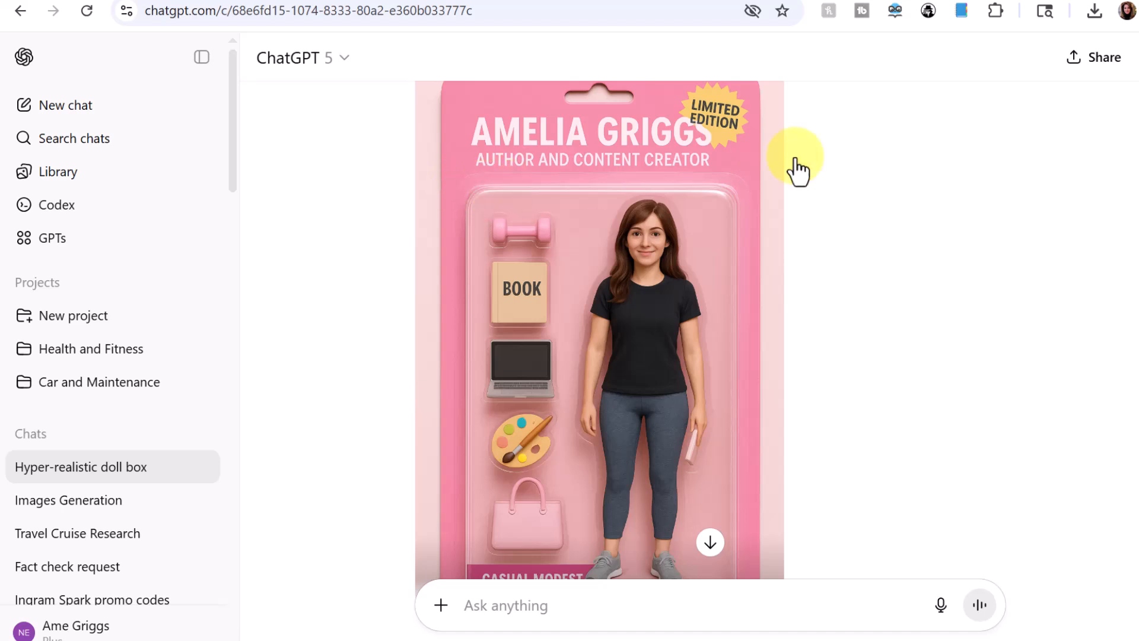
Inspect the accessories, the figure and the bottom caption in the first workout action figure image.
{"action": "scroll", "coordinate": [844, 139], "scroll_direction": "down", "scroll_amount": 2}
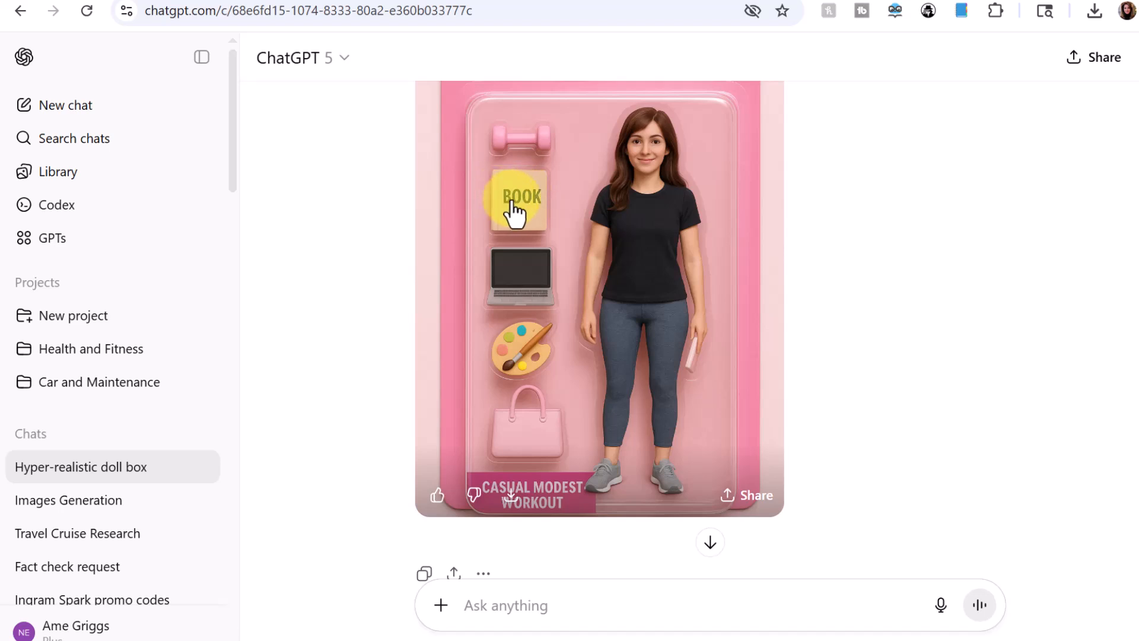
{"action": "scroll", "coordinate": [567, 350], "scroll_direction": "down", "scroll_amount": 2}
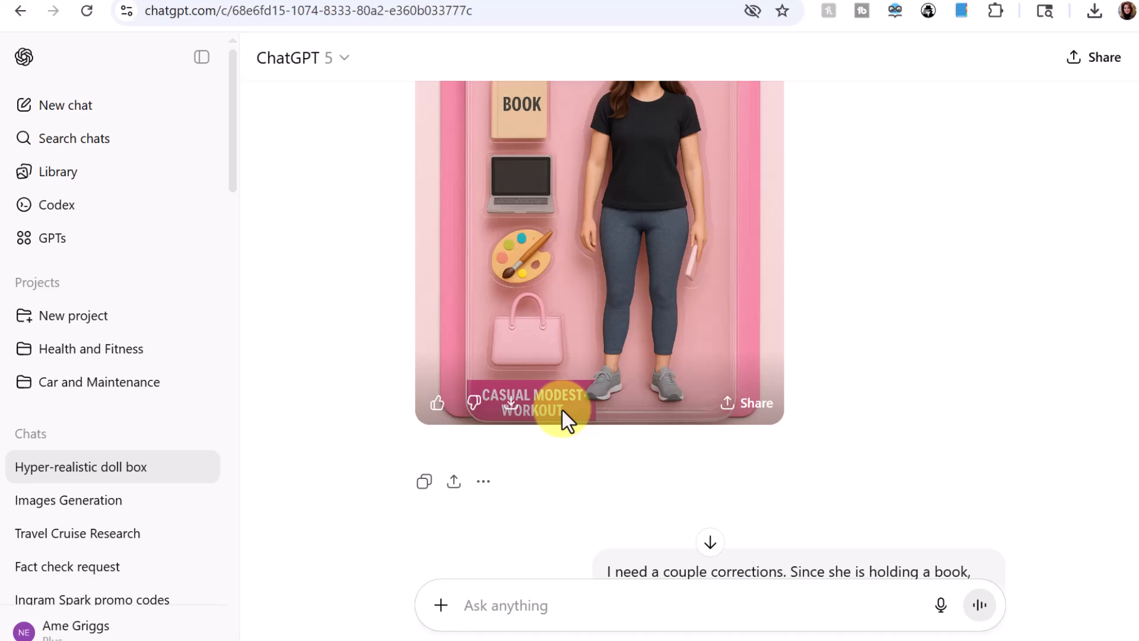
{"action": "scroll", "coordinate": [858, 205], "scroll_direction": "up", "scroll_amount": 4}
{"action": "scroll", "coordinate": [886, 183], "scroll_direction": "down", "scroll_amount": 6}
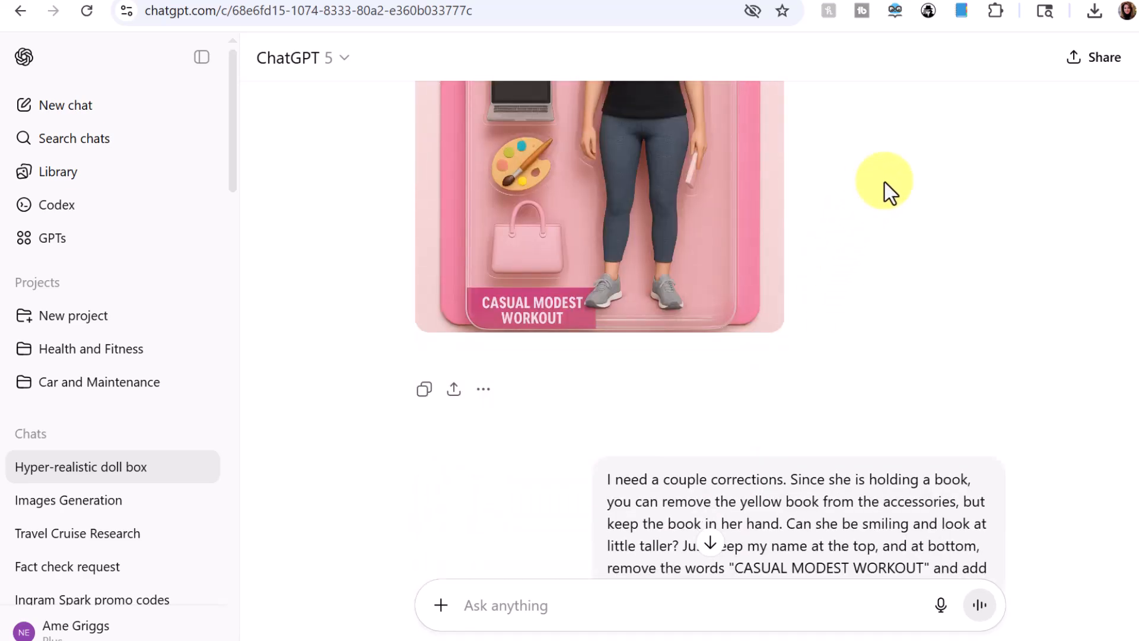
Read the corrections request covering the book, smile, height, caption, outfit and box color, and examine the revised action figure image.
{"action": "scroll", "coordinate": [885, 183], "scroll_direction": "down", "scroll_amount": 3}
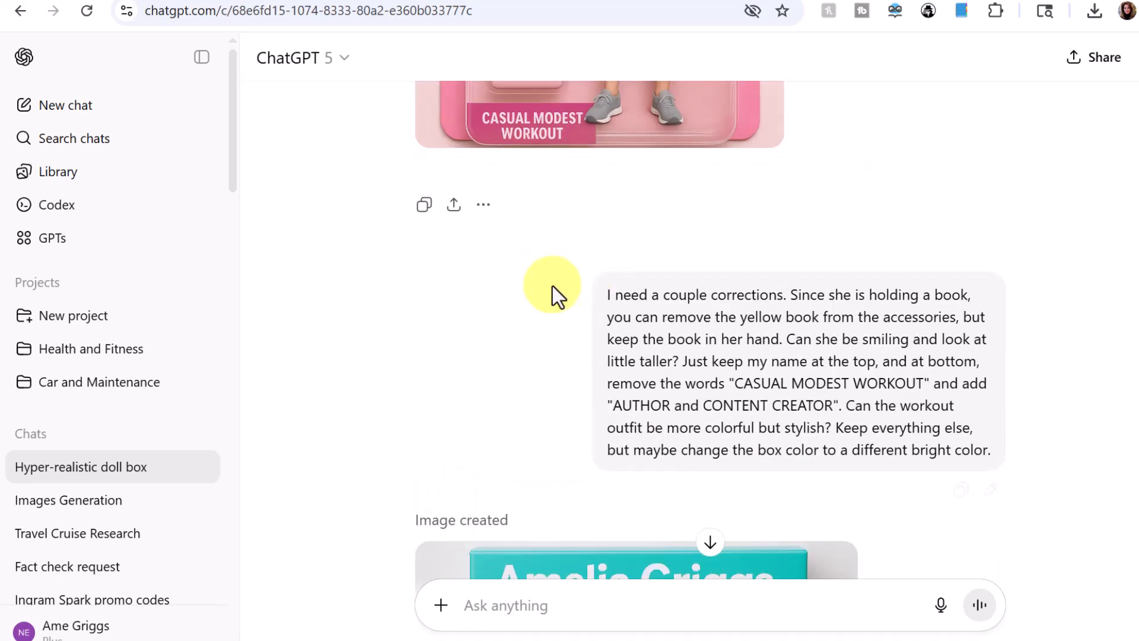
{"action": "scroll", "coordinate": [524, 278], "scroll_direction": "down", "scroll_amount": 2}
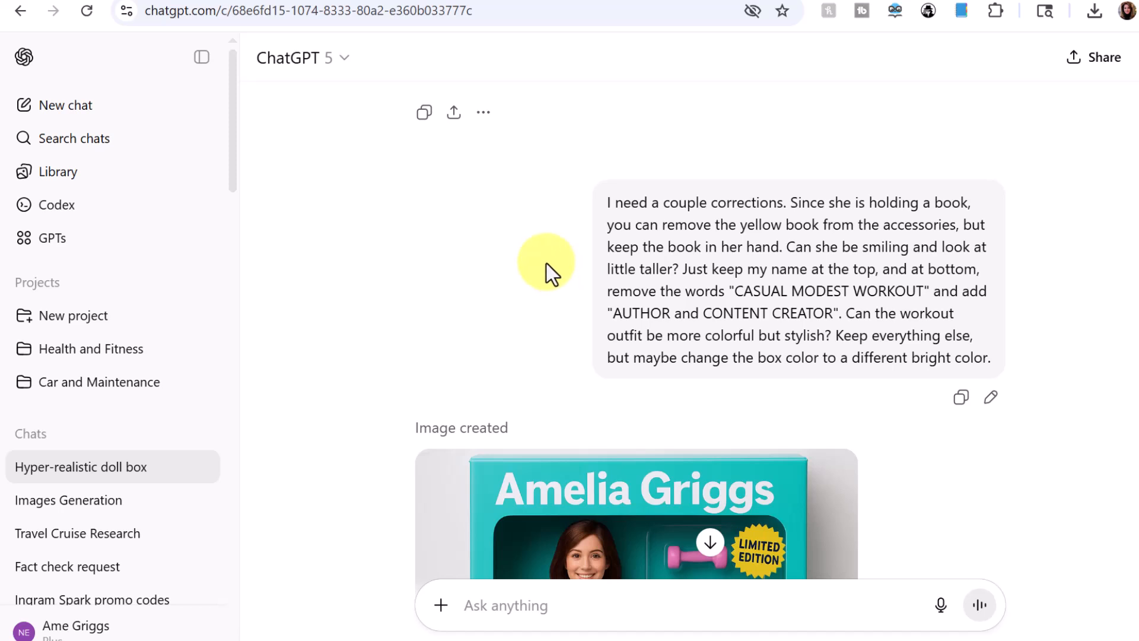
{"action": "scroll", "coordinate": [544, 262], "scroll_direction": "down", "scroll_amount": 2}
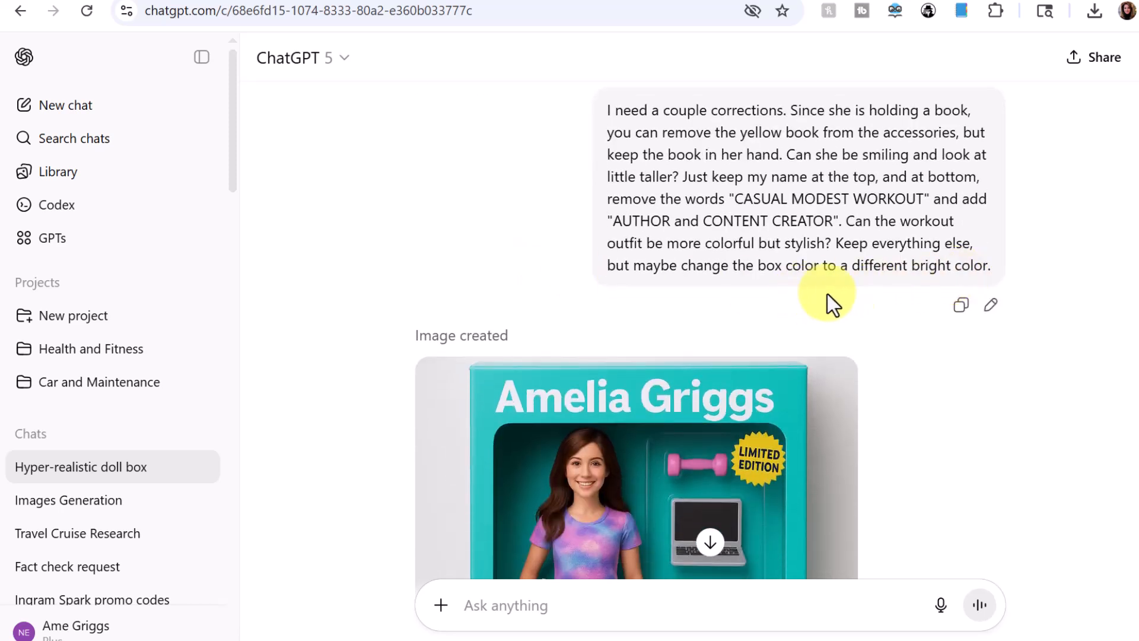
{"action": "scroll", "coordinate": [885, 284], "scroll_direction": "down", "scroll_amount": 2}
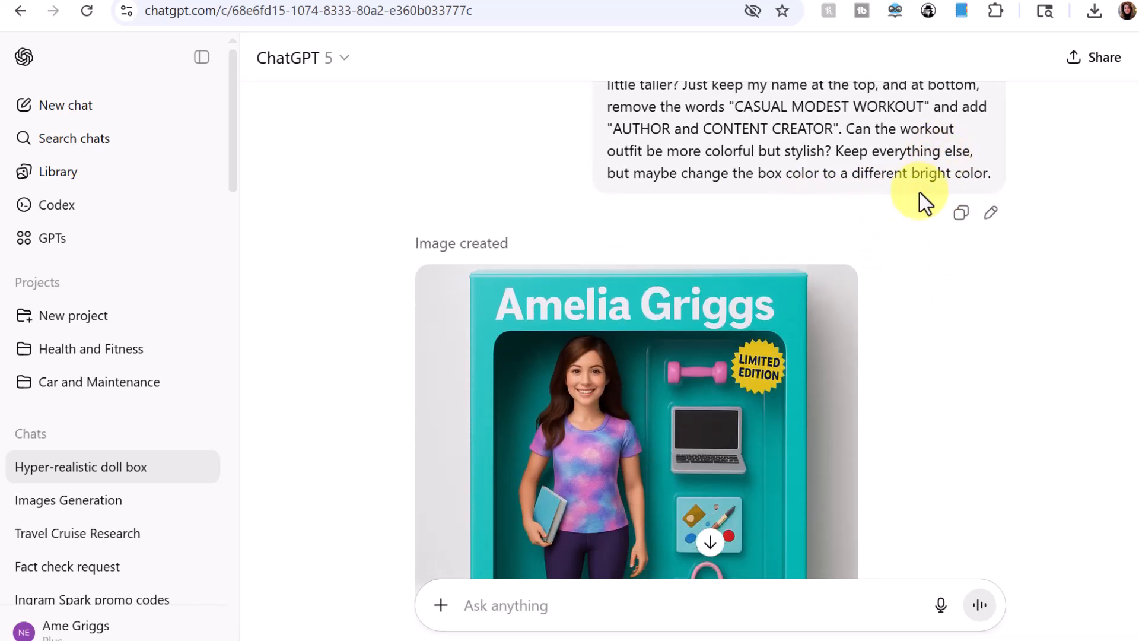
{"action": "scroll", "coordinate": [941, 200], "scroll_direction": "down", "scroll_amount": 4}
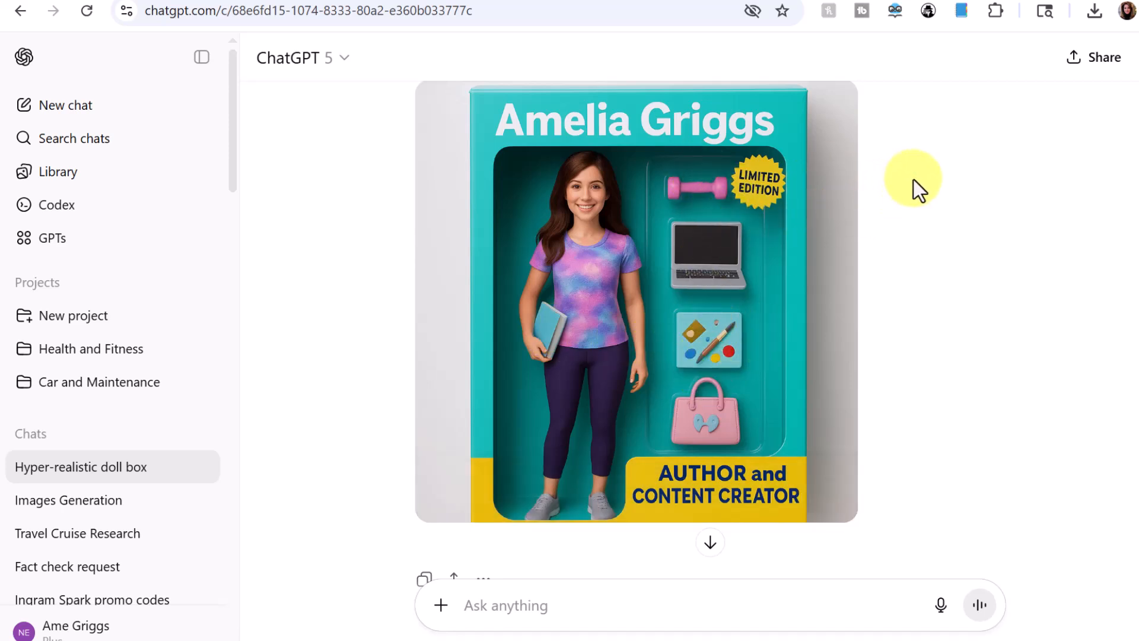
{"action": "scroll", "coordinate": [975, 153], "scroll_direction": "down", "scroll_amount": 2}
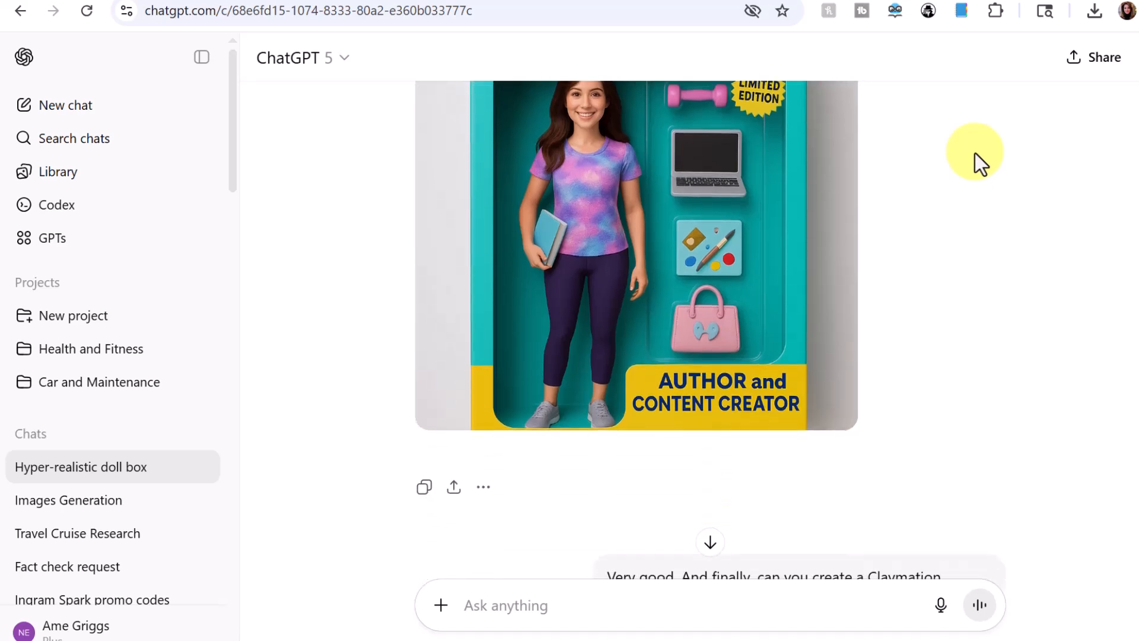
Review the request for Claymation versions of the blue-suit doll box and the last action figure, and compare the two generated images.
{"action": "scroll", "coordinate": [970, 151], "scroll_direction": "down", "scroll_amount": 5}
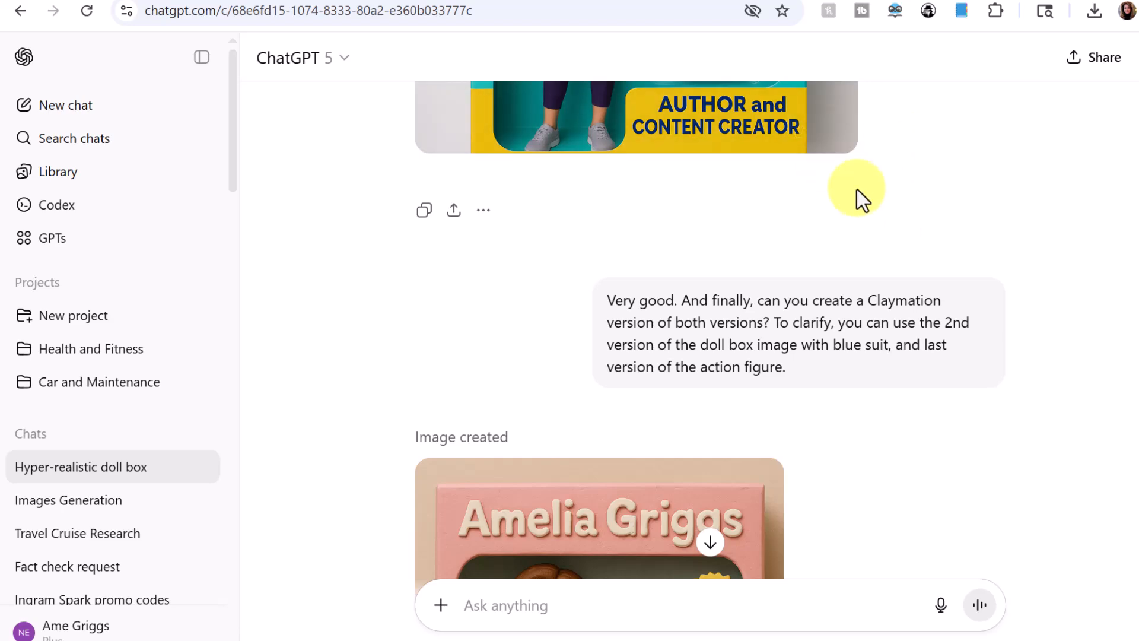
{"action": "scroll", "coordinate": [900, 187], "scroll_direction": "down", "scroll_amount": 6}
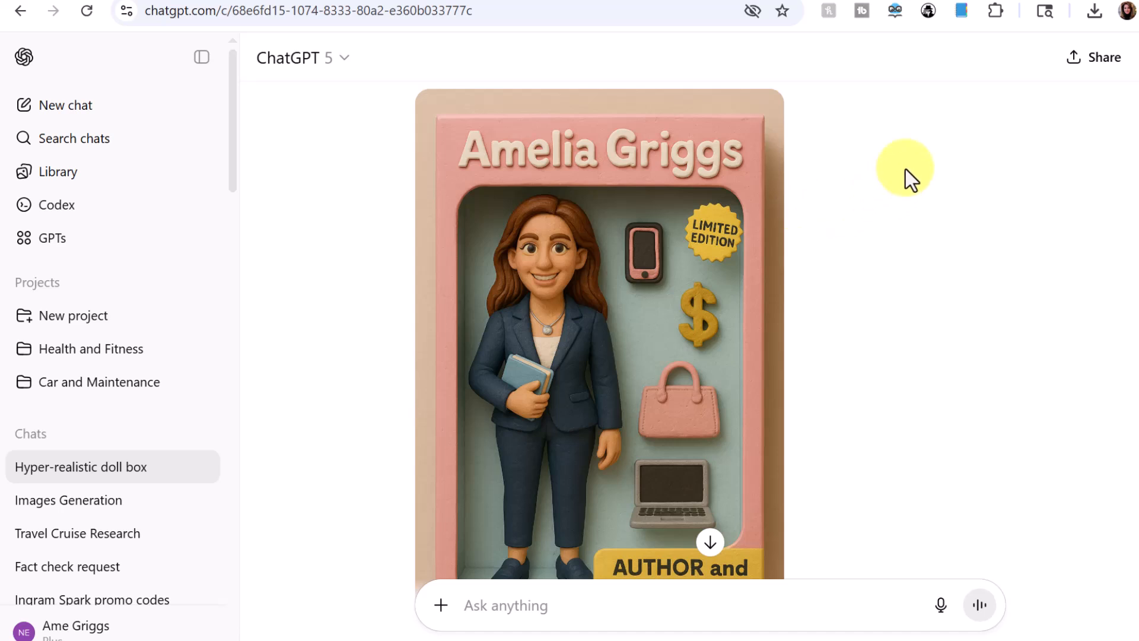
{"action": "scroll", "coordinate": [906, 169], "scroll_direction": "down", "scroll_amount": 2}
{"action": "scroll", "coordinate": [905, 169], "scroll_direction": "down", "scroll_amount": 3}
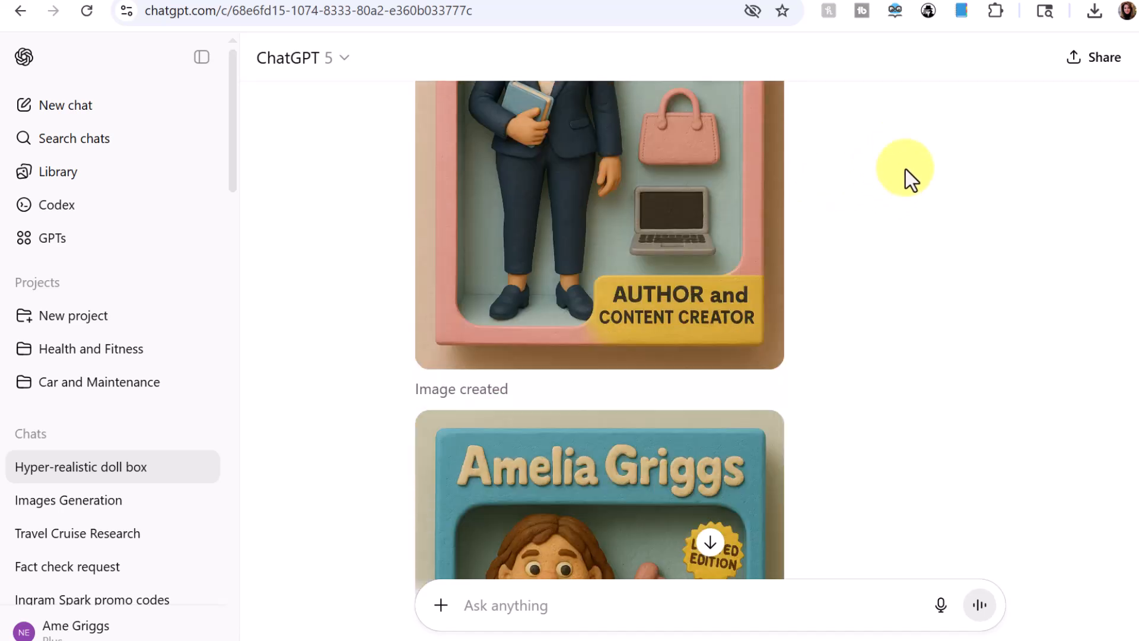
{"action": "scroll", "coordinate": [909, 168], "scroll_direction": "down", "scroll_amount": 2}
{"action": "scroll", "coordinate": [909, 166], "scroll_direction": "up", "scroll_amount": 5}
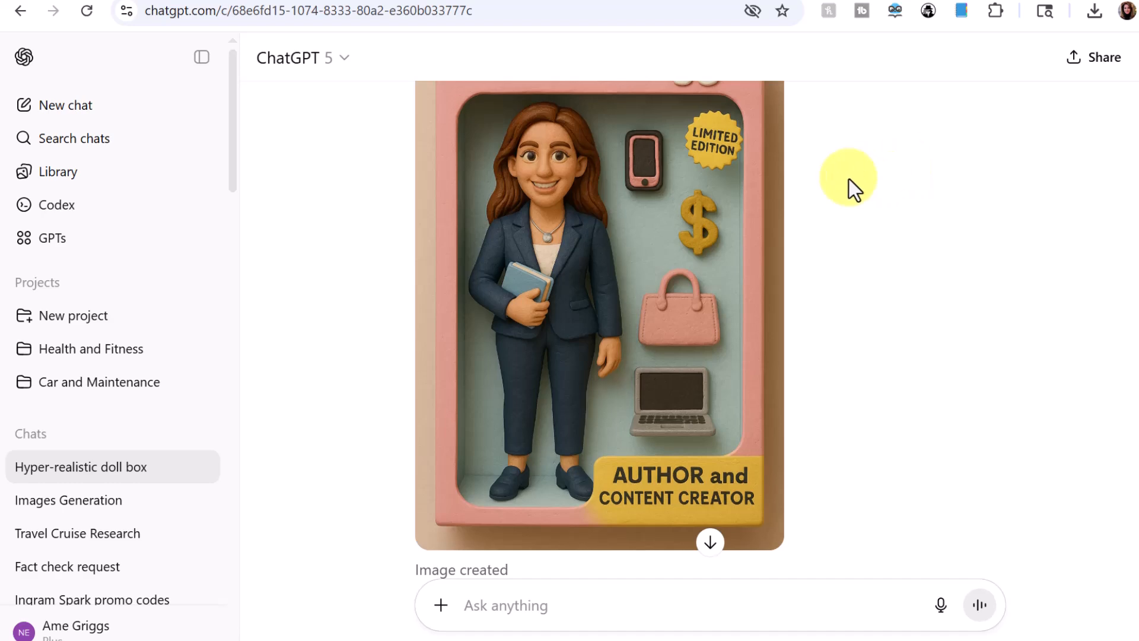
{"action": "scroll", "coordinate": [918, 153], "scroll_direction": "down", "scroll_amount": 8}
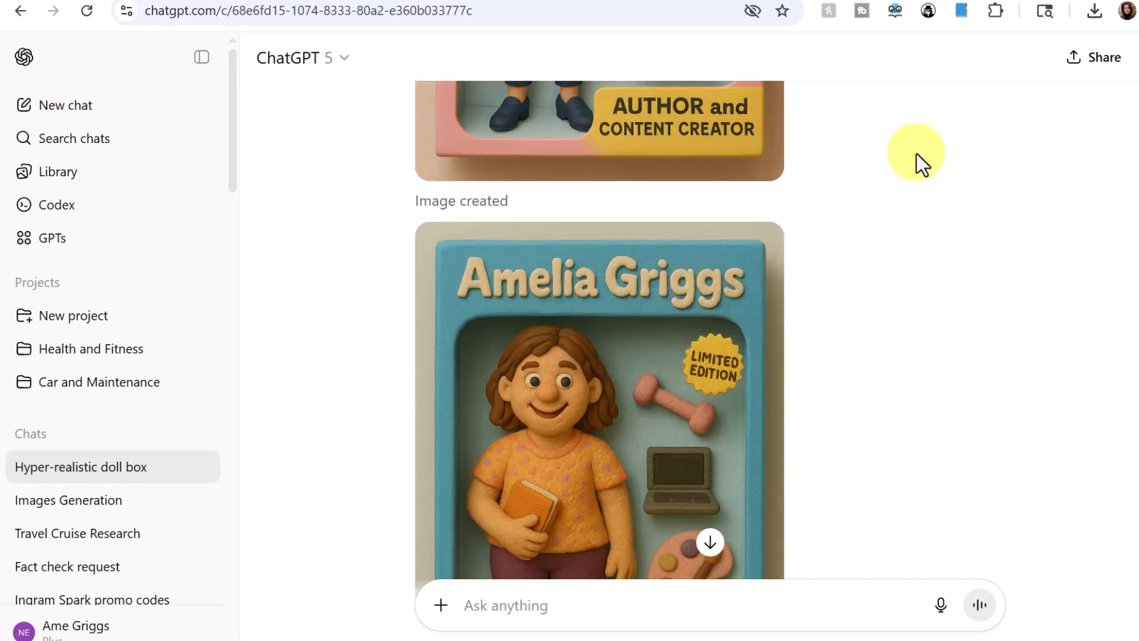
{"action": "scroll", "coordinate": [915, 156], "scroll_direction": "down", "scroll_amount": 4}
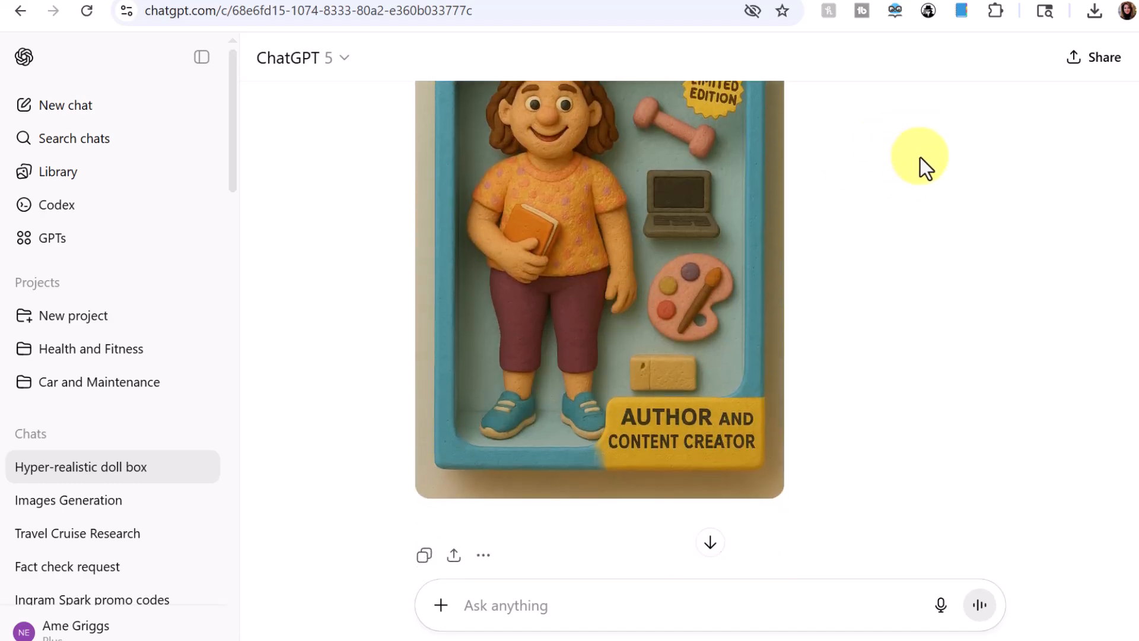
Read the request to retry the Claymation workout figure with a more realistic face and average size, and inspect the regenerated image.
{"action": "scroll", "coordinate": [926, 153], "scroll_direction": "down", "scroll_amount": 6}
{"action": "scroll", "coordinate": [929, 149], "scroll_direction": "up", "scroll_amount": 2}
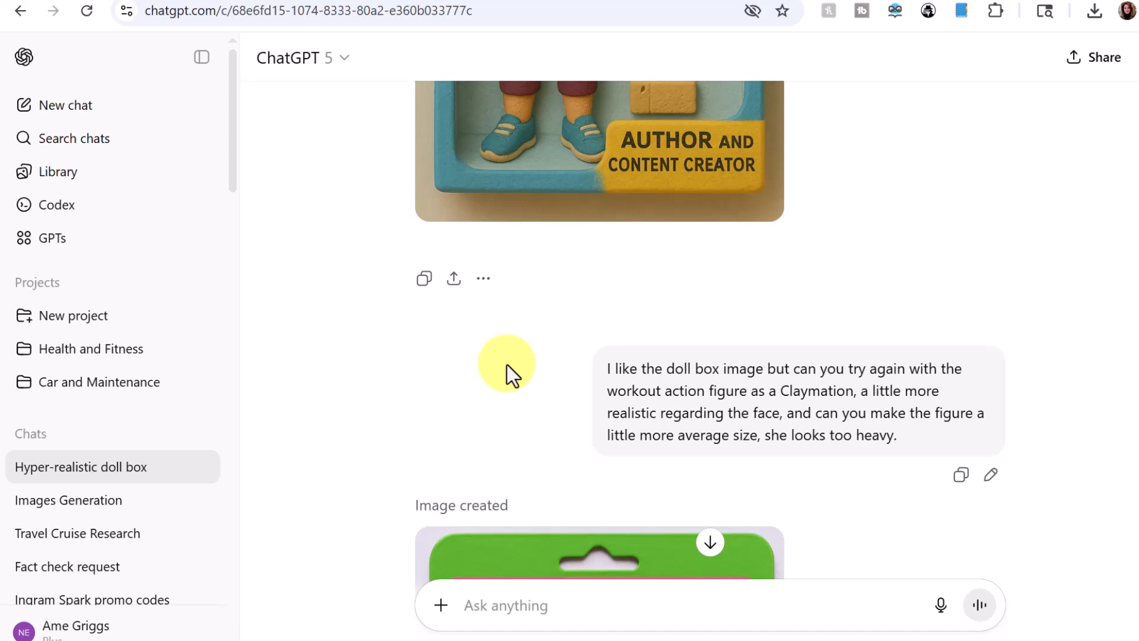
{"action": "scroll", "coordinate": [883, 233], "scroll_direction": "down", "scroll_amount": 7}
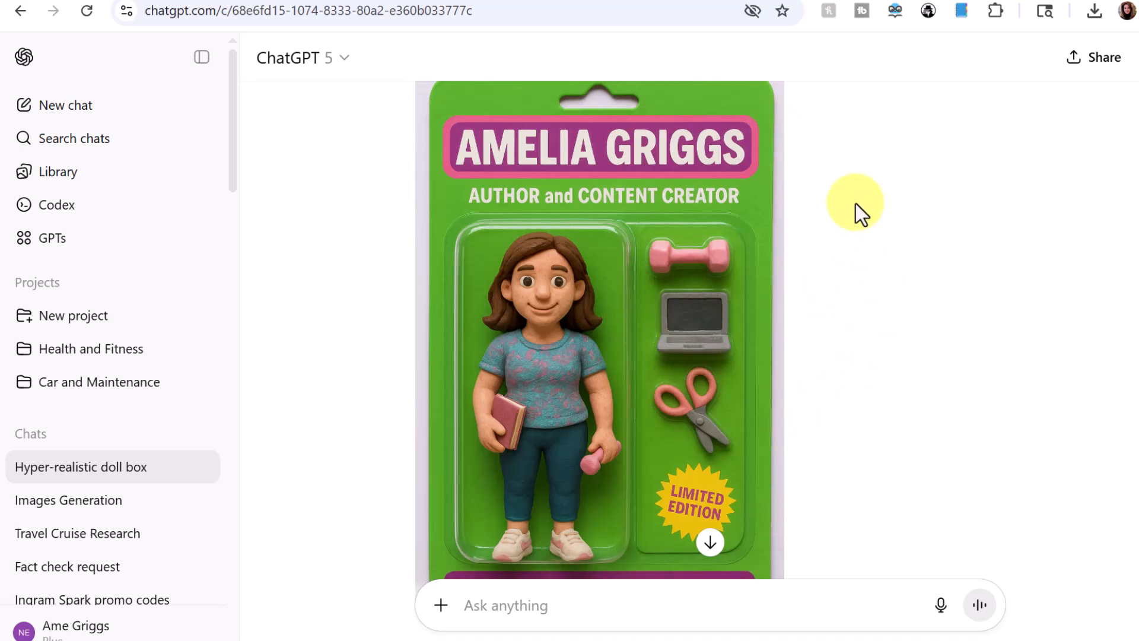
{"action": "scroll", "coordinate": [884, 199], "scroll_direction": "down", "scroll_amount": 4}
{"action": "scroll", "coordinate": [884, 197], "scroll_direction": "up", "scroll_amount": 3}
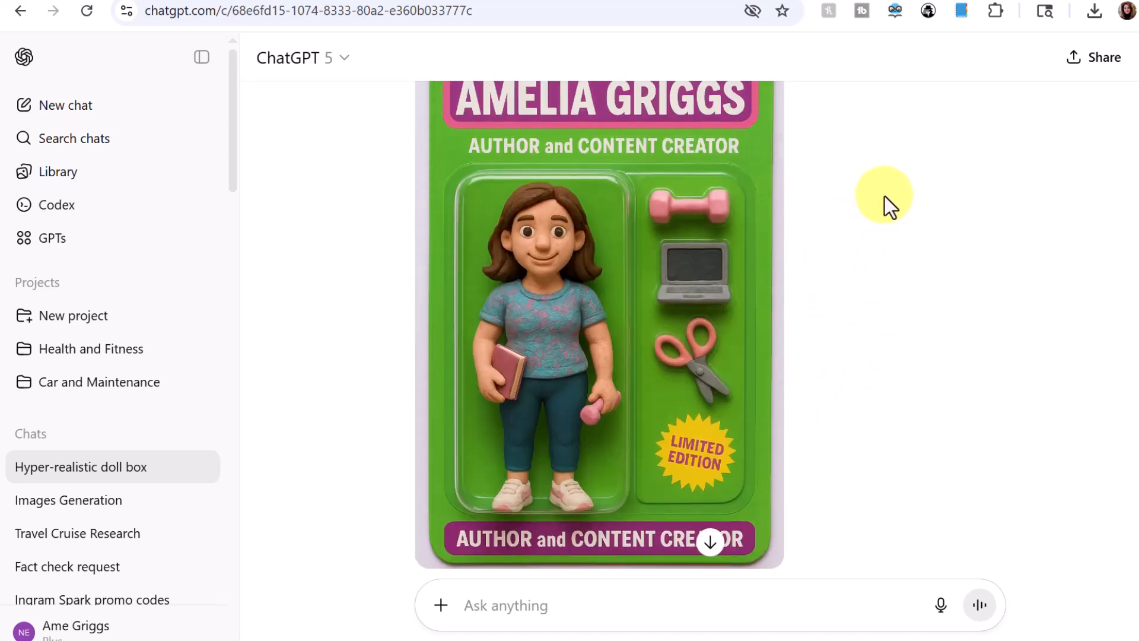
{"action": "scroll", "coordinate": [885, 197], "scroll_direction": "up", "scroll_amount": 2}
{"action": "scroll", "coordinate": [885, 197], "scroll_direction": "down", "scroll_amount": 2}
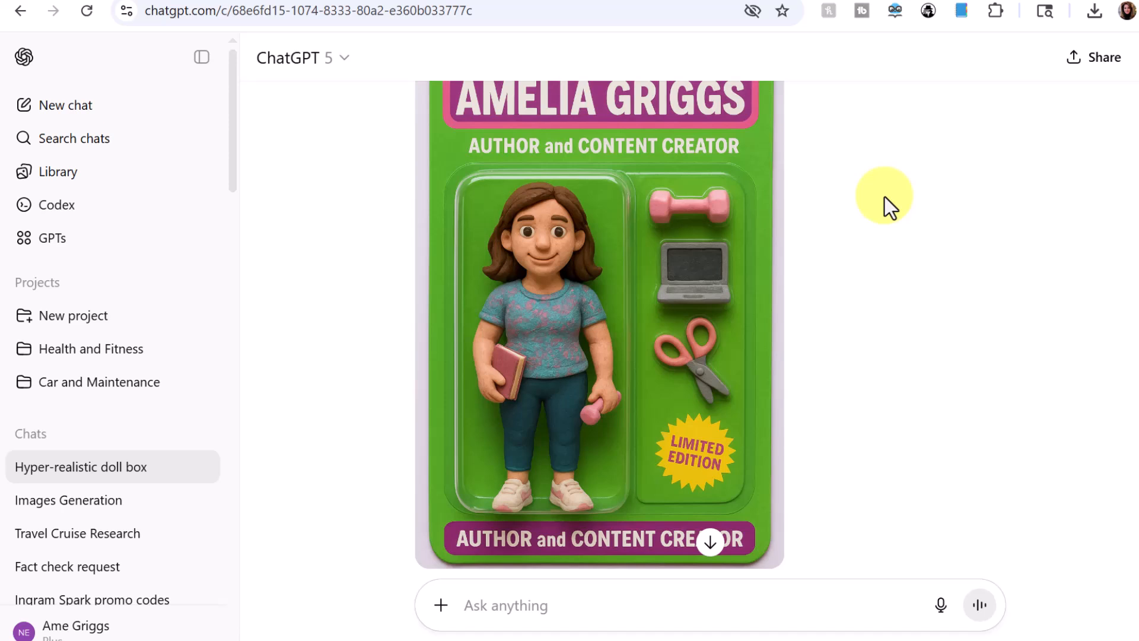